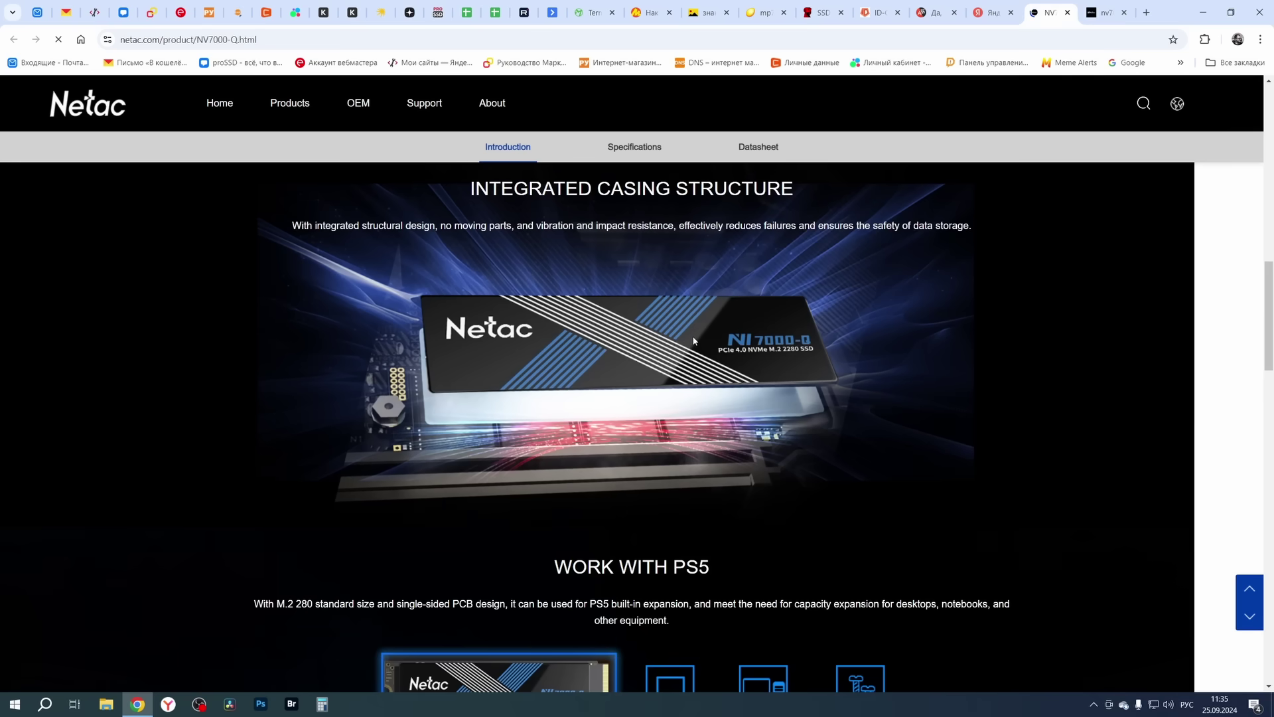
# Review the NV7000-Q product page from the casing and PS5 sections through the full specification table
pyautogui.scroll(-6, 694, 336)
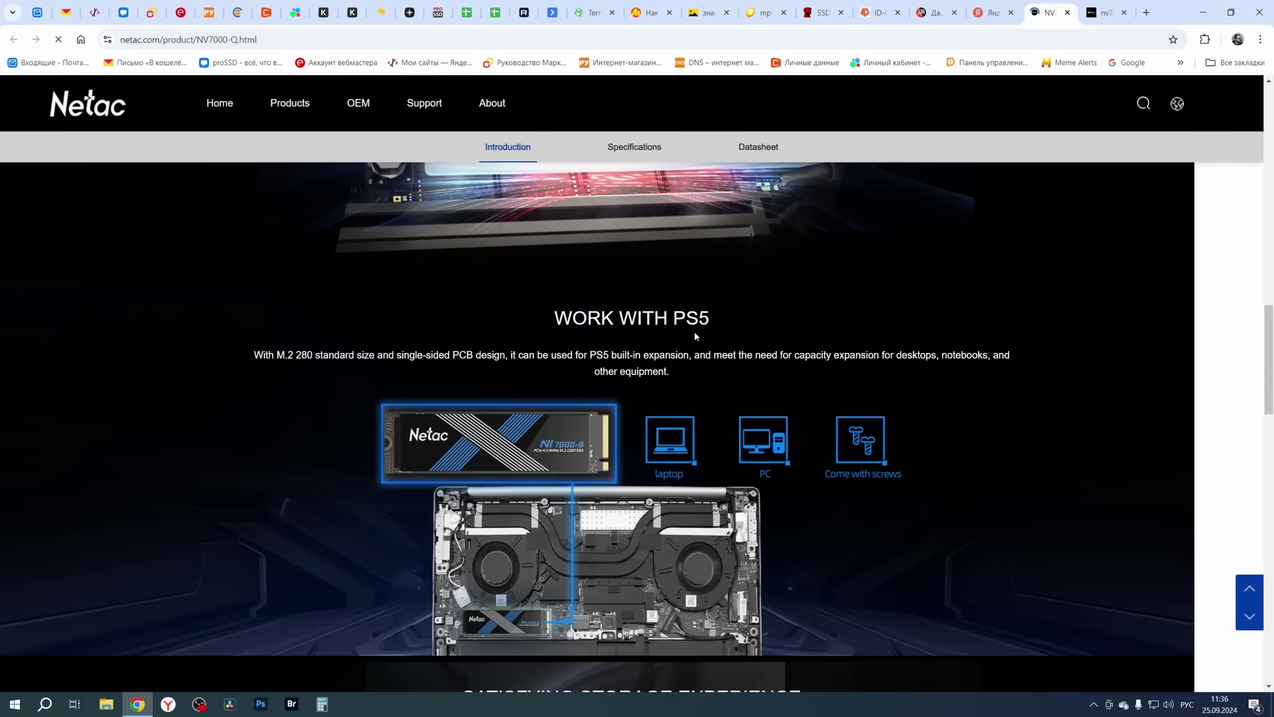
pyautogui.scroll(1, 608, 412)
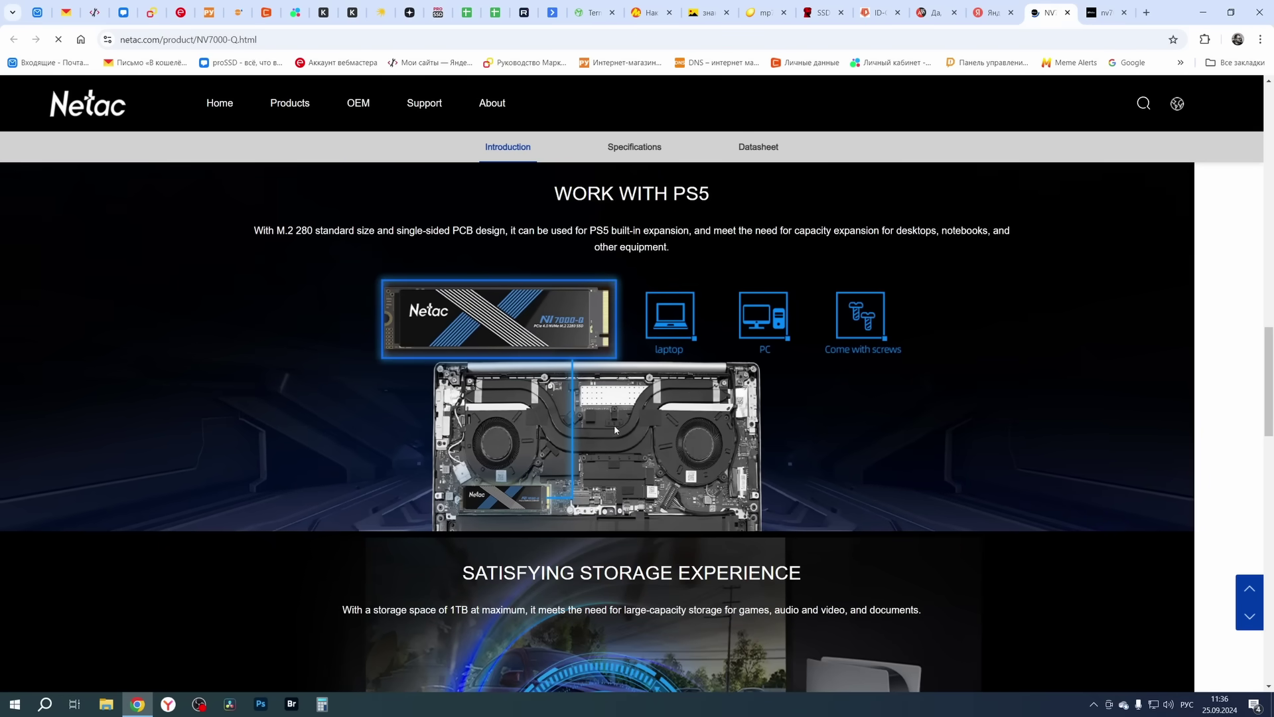
pyautogui.scroll(-4, 730, 394)
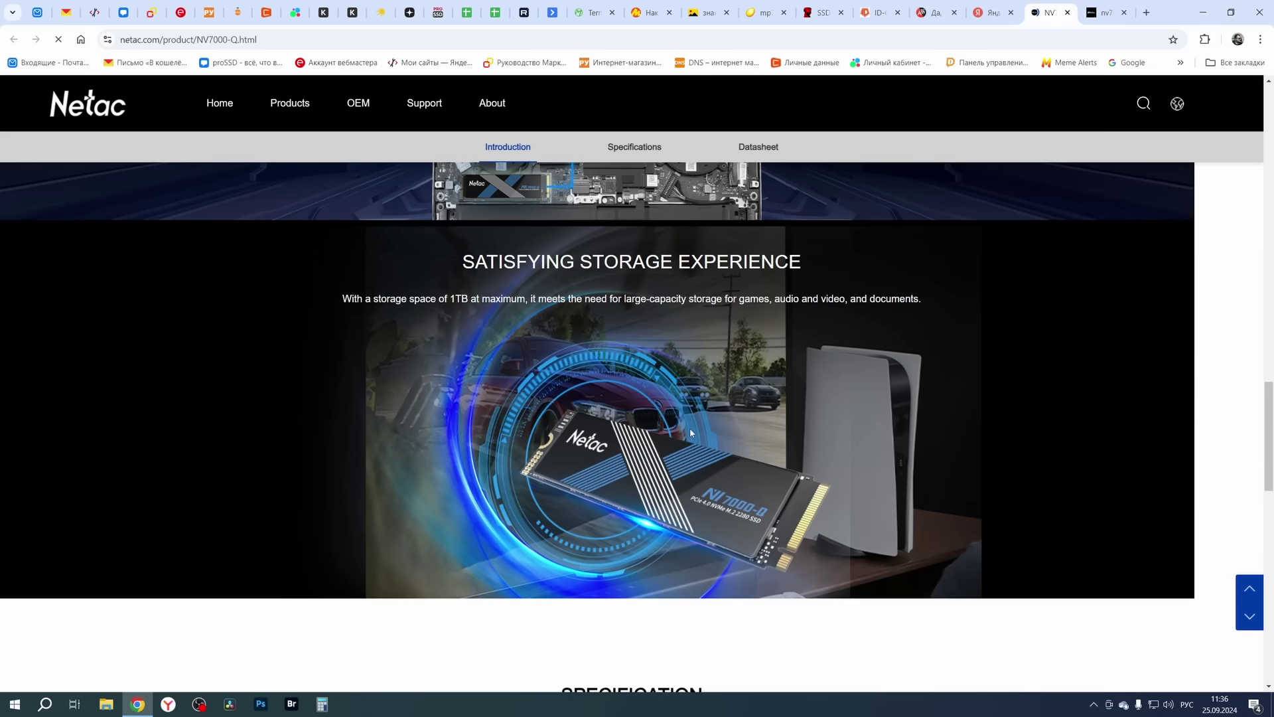
pyautogui.scroll(-8, 737, 458)
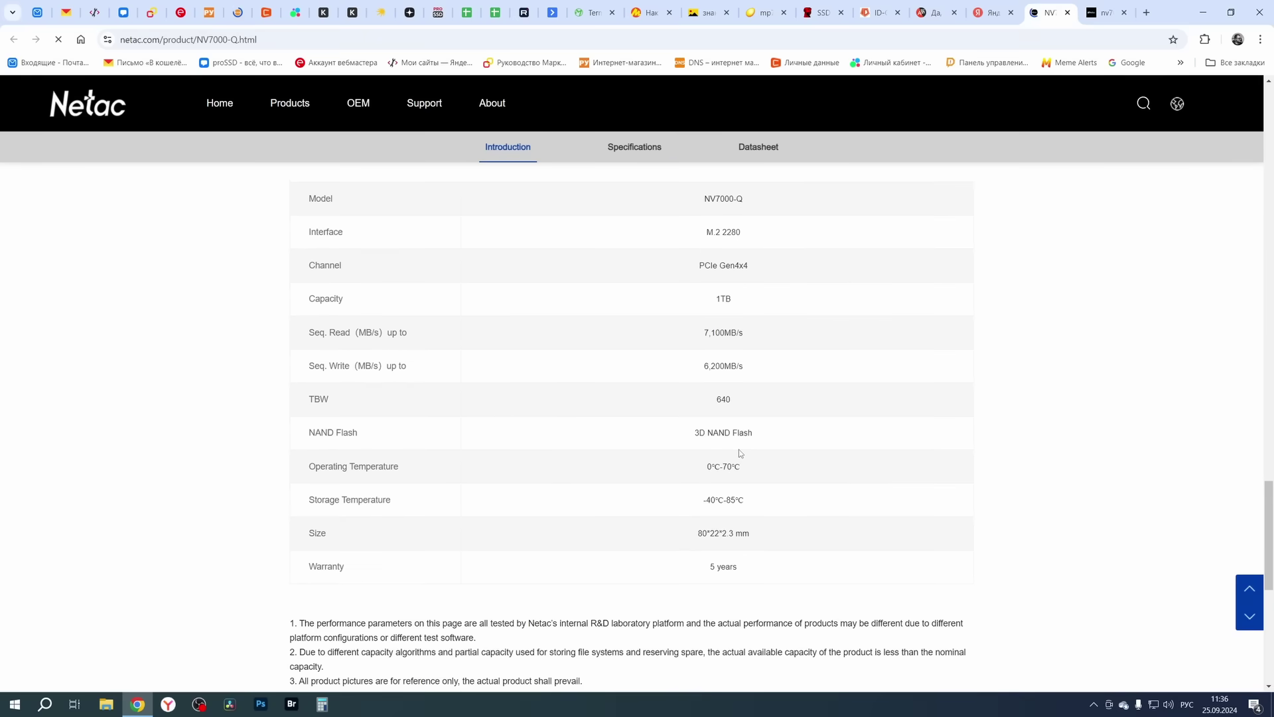
pyautogui.scroll(2, 739, 431)
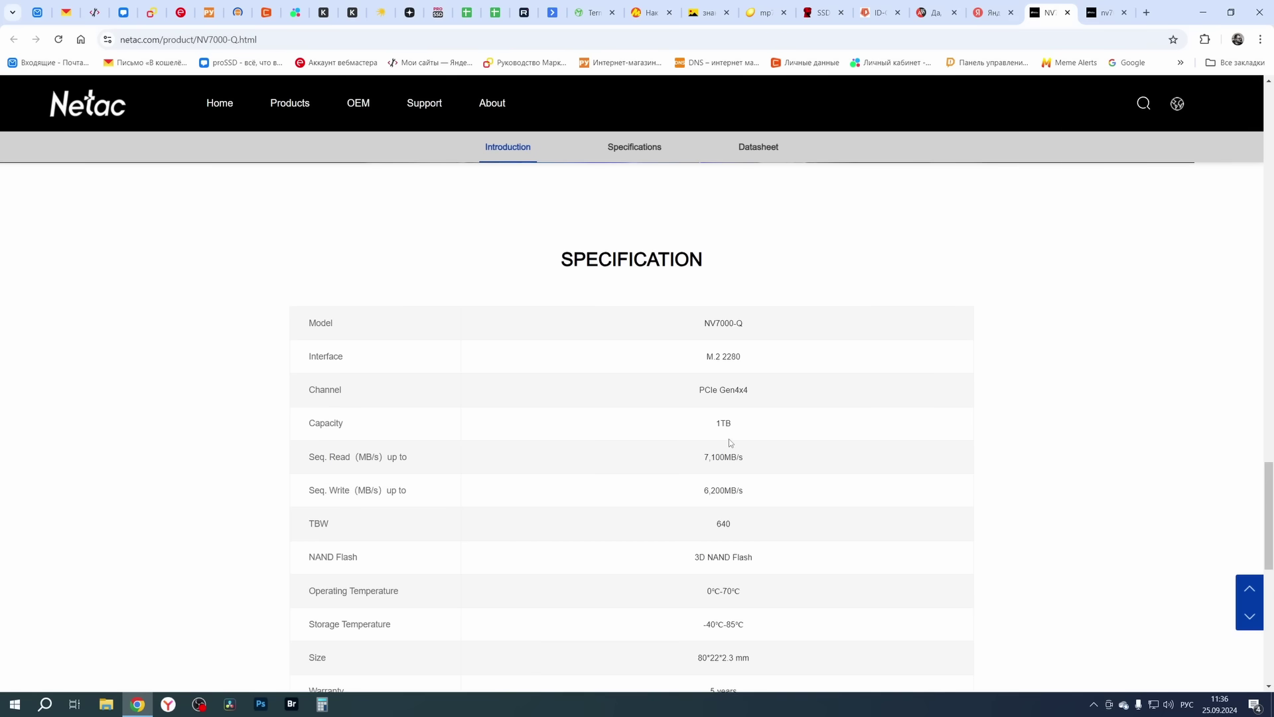
pyautogui.scroll(-3, 763, 439)
pyautogui.scroll(2, 775, 438)
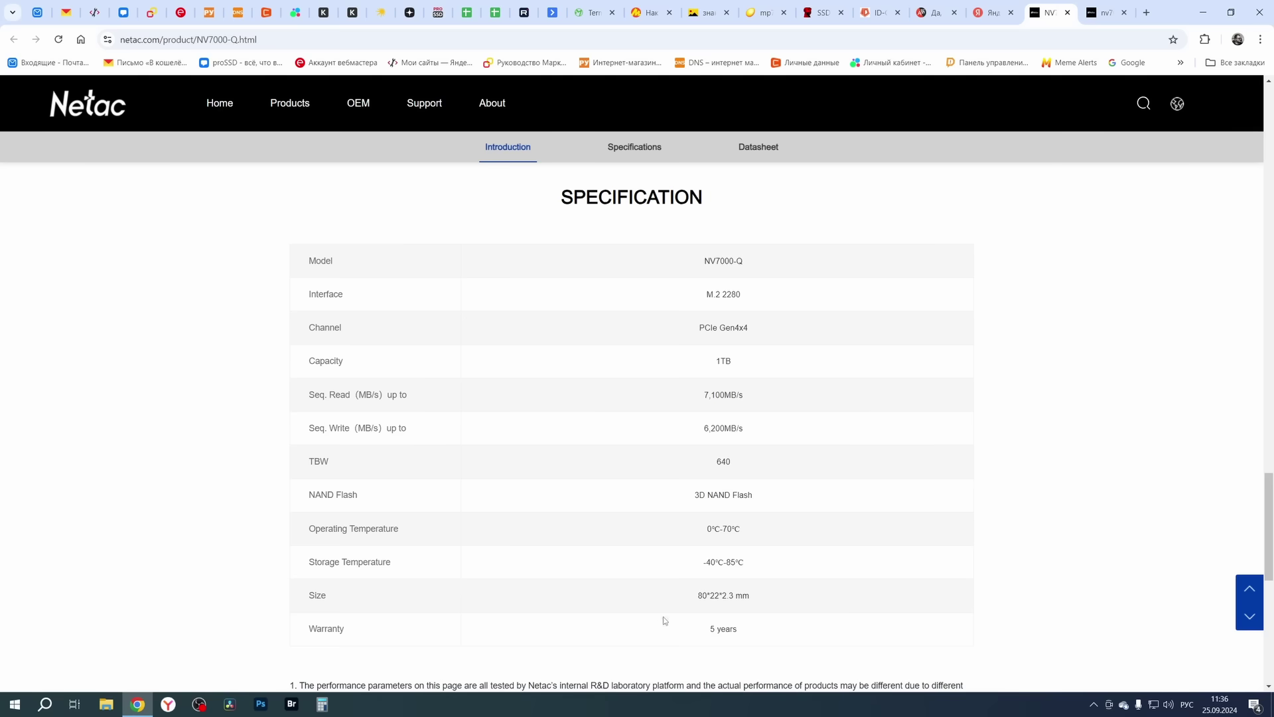
# Check the specifications in the NV7000-Q data sheet PDF and minimize the browser
pyautogui.click(1099, 13)
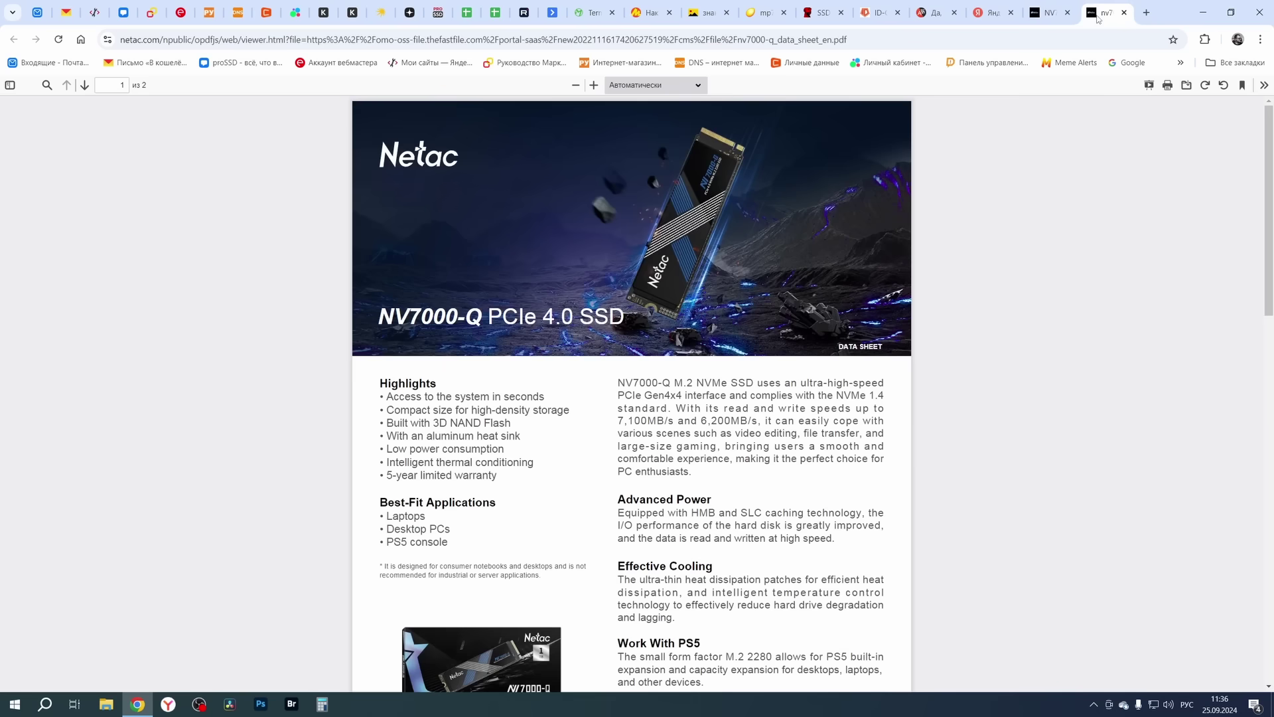
pyautogui.scroll(-12, 864, 501)
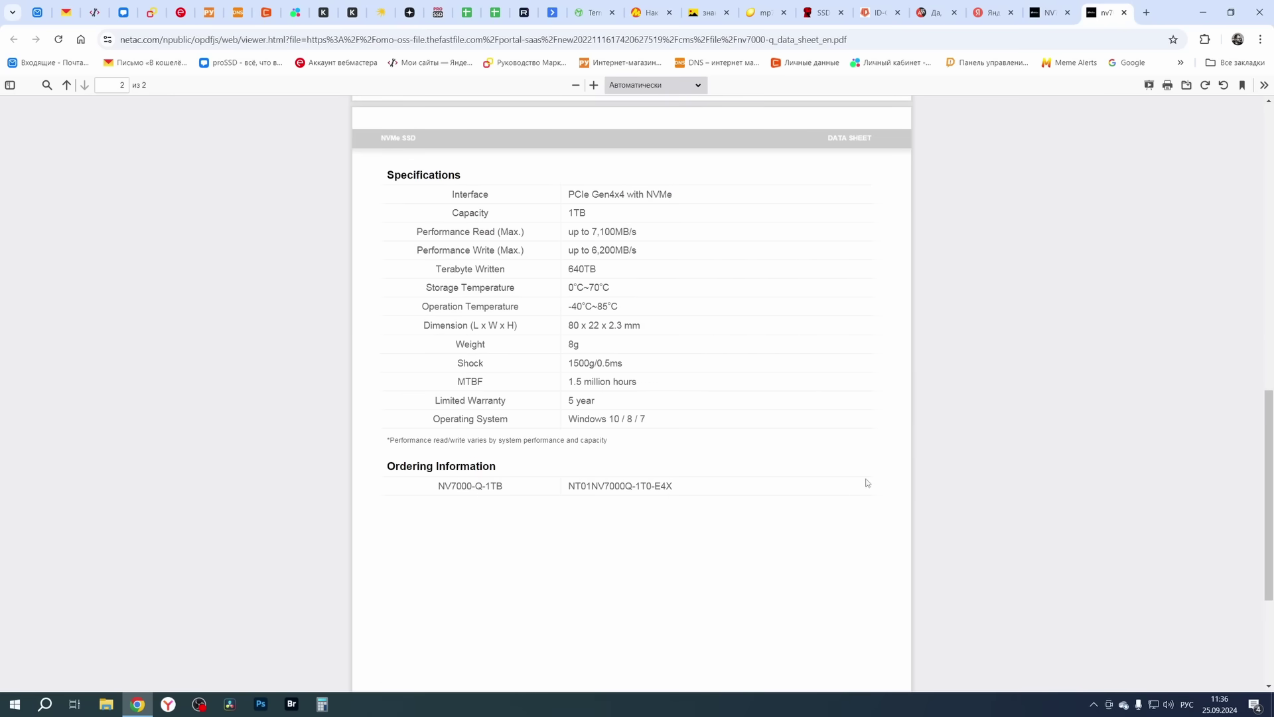
pyautogui.click(1203, 12)
# In Disk Management, create a quick-formatted NTFS simple volume (E:) labelled "Новый том" across Disk 0's unallocated space with the default settings
pyautogui.rightClick(15, 703)
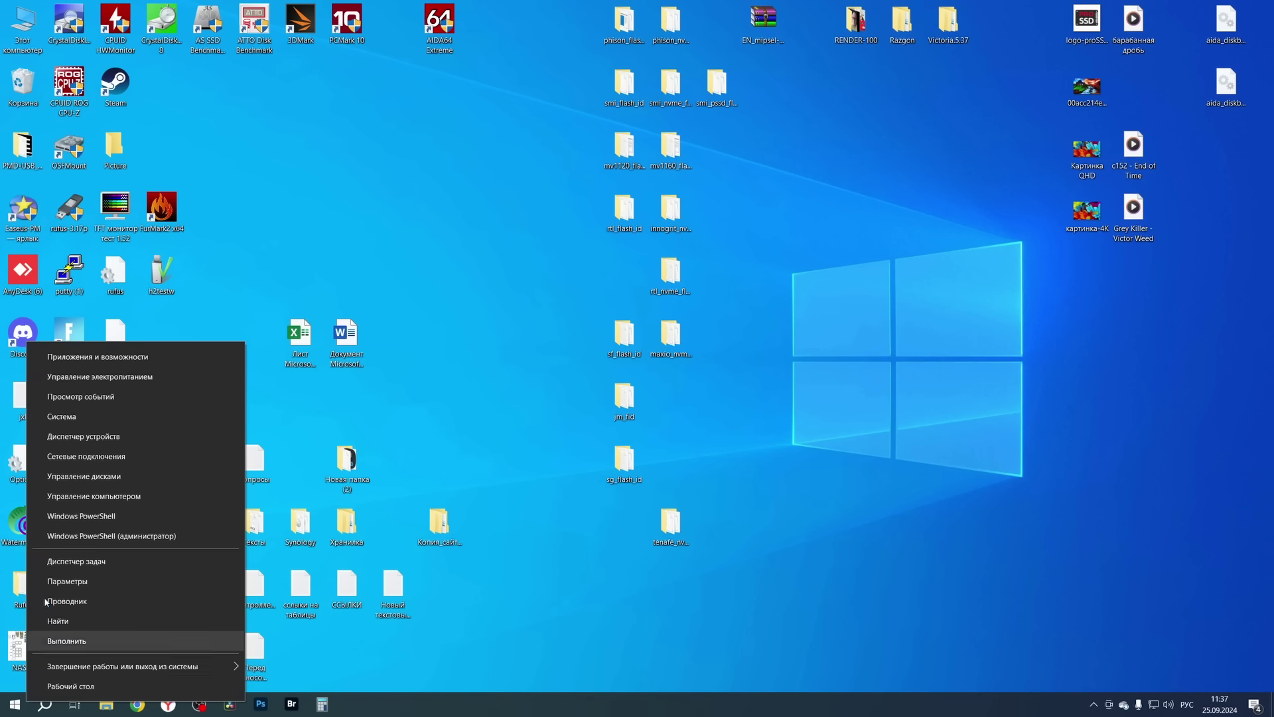
pyautogui.click(84, 476)
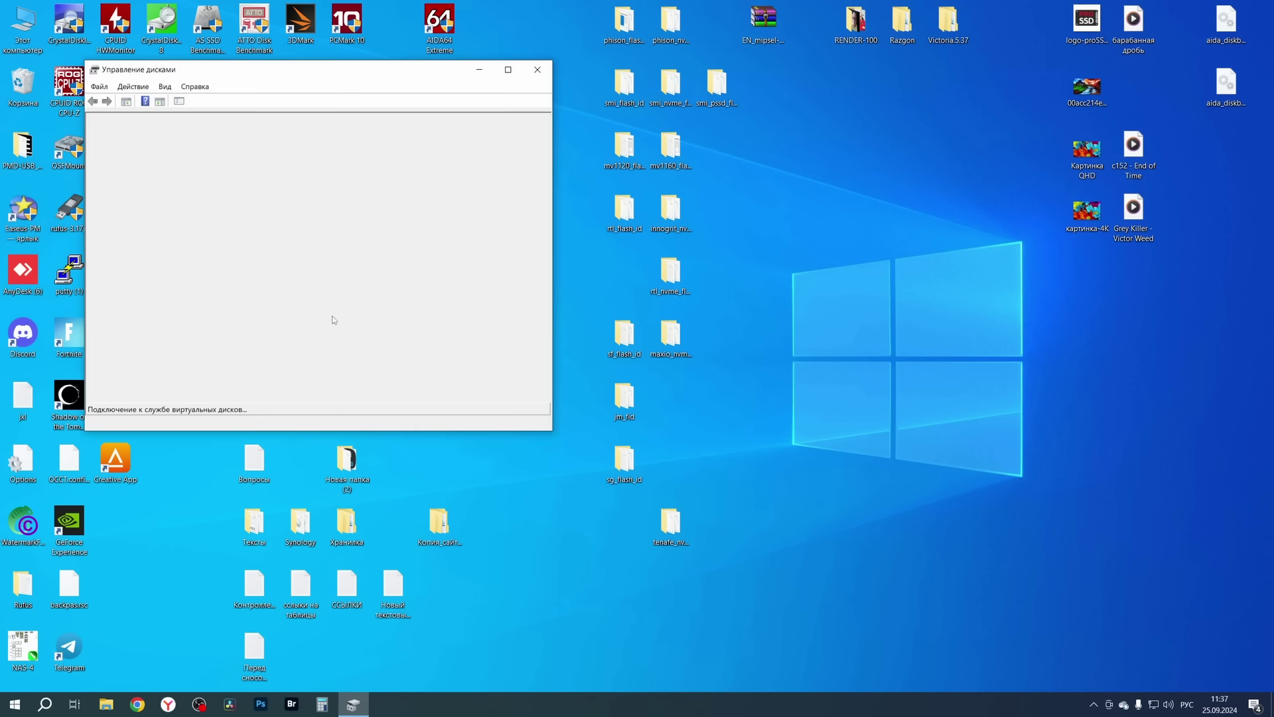
pyautogui.click(355, 333)
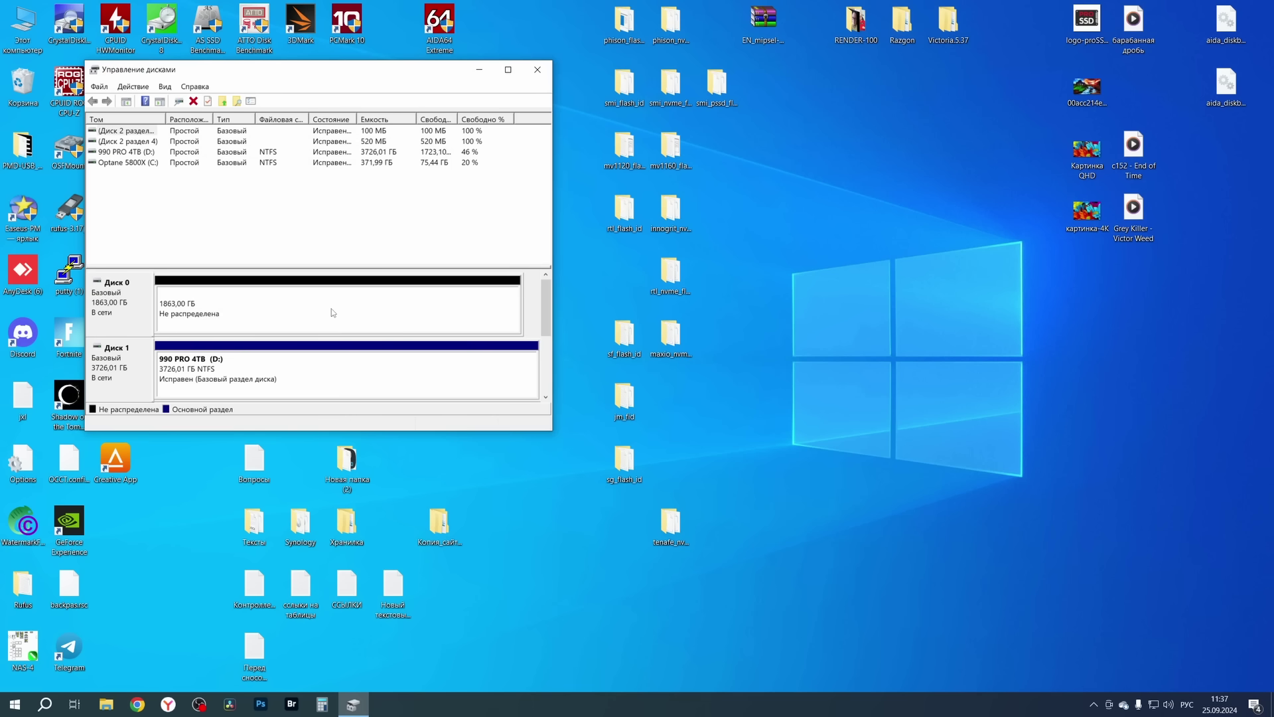
pyautogui.rightClick(326, 309)
pyautogui.click(327, 313)
pyautogui.click(333, 350)
pyautogui.click(334, 350)
pyautogui.click(333, 350)
pyautogui.click(334, 351)
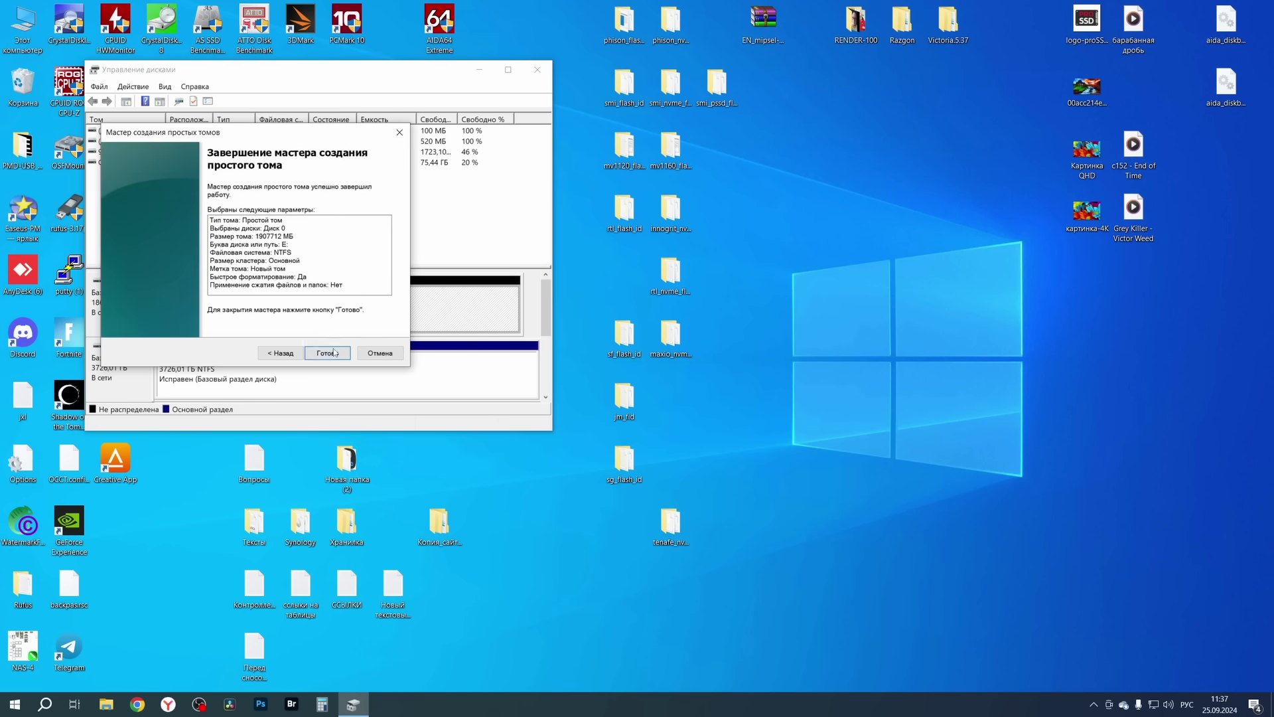
pyautogui.click(334, 350)
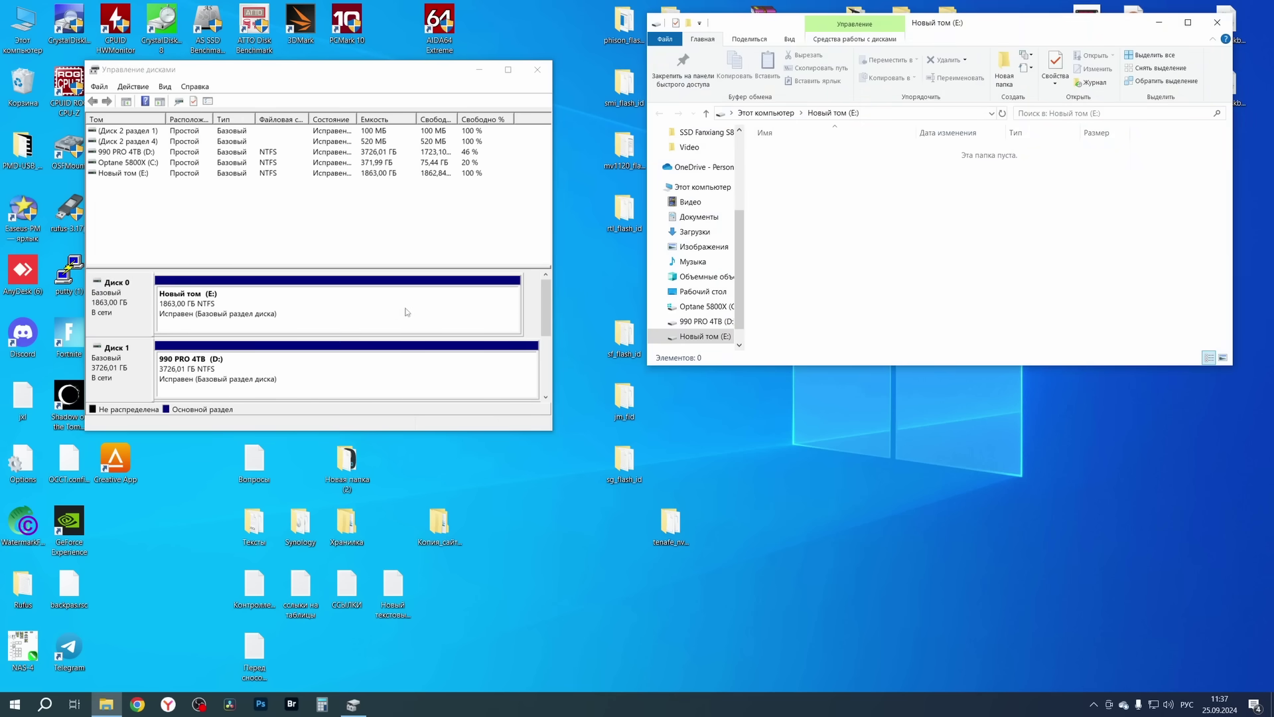
# Check the capacity of the new E: volume in its properties, and close the properties, folder and Disk Management windows
pyautogui.moveTo(958, 23); pyautogui.dragTo(930, 118)
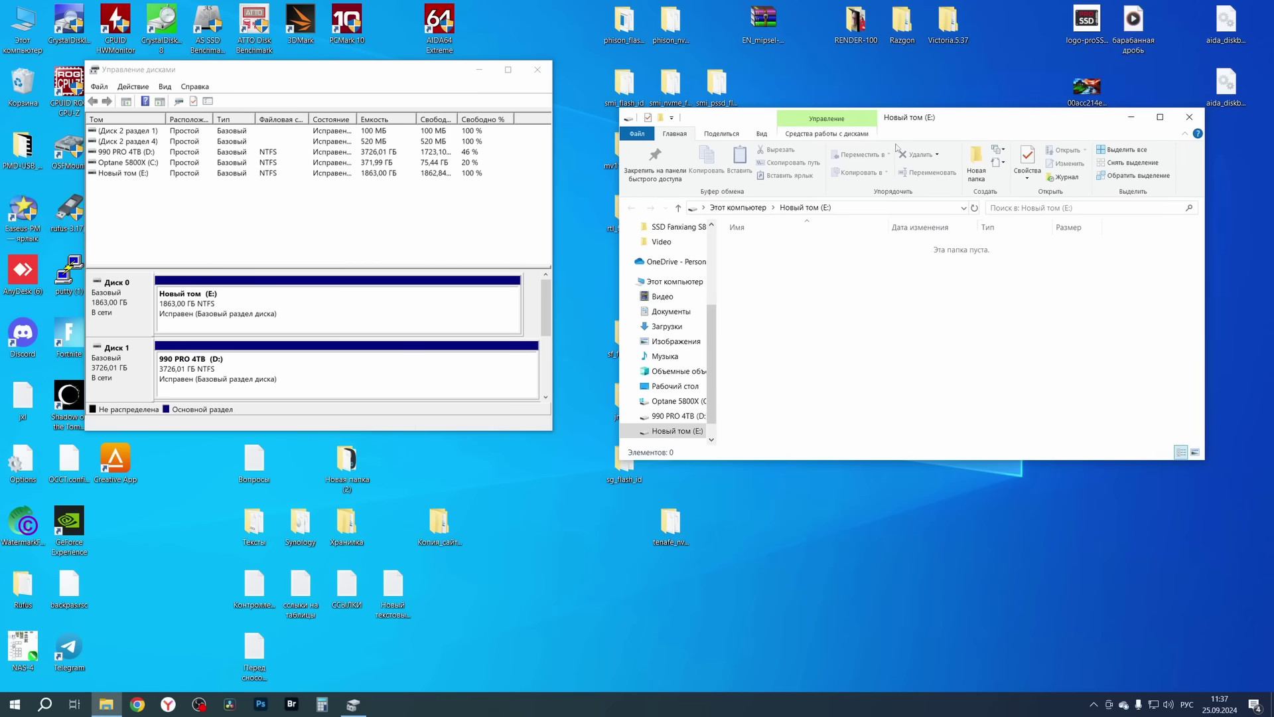
pyautogui.click(313, 326)
pyautogui.rightClick(820, 284)
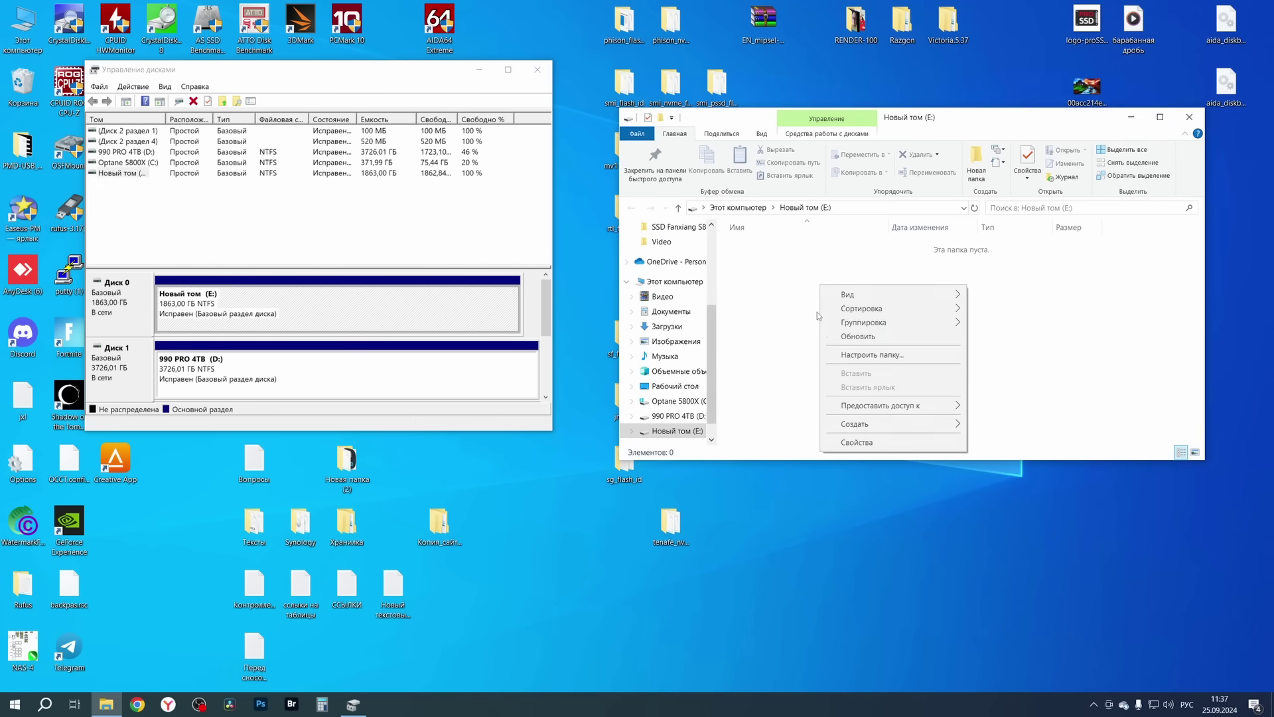
pyautogui.click(865, 442)
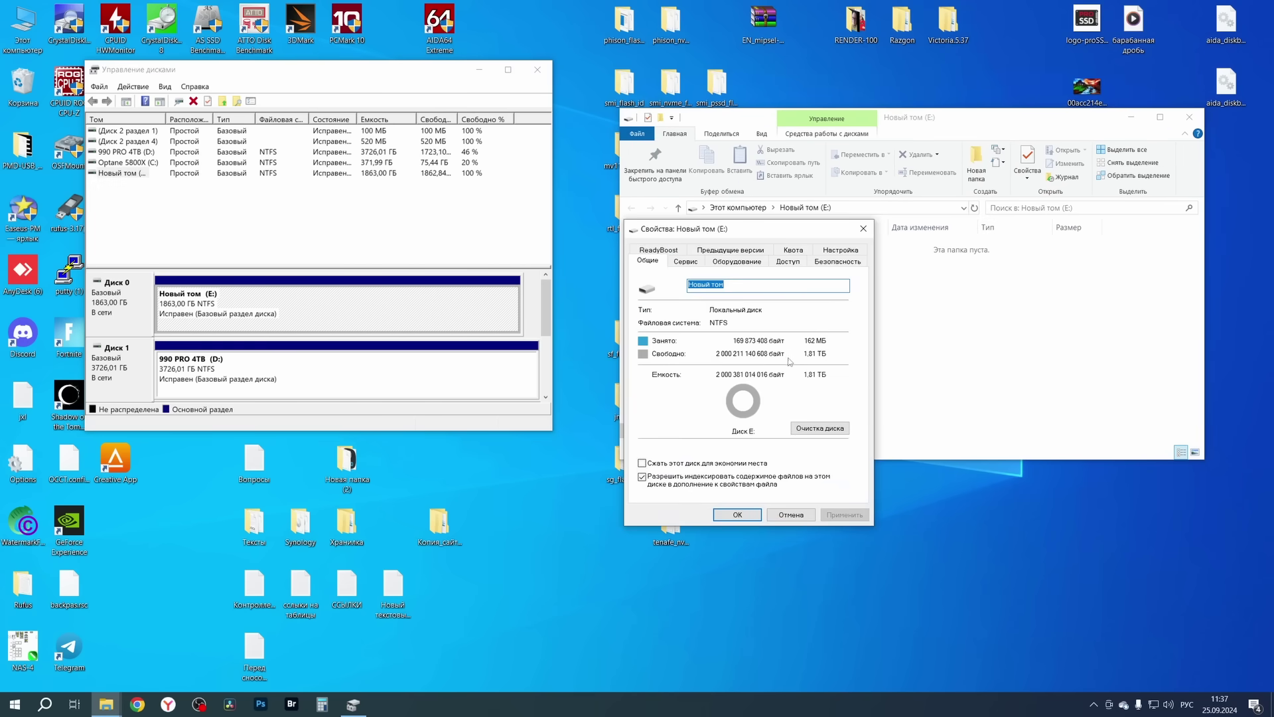
pyautogui.click(861, 221)
pyautogui.click(1187, 121)
pyautogui.click(537, 70)
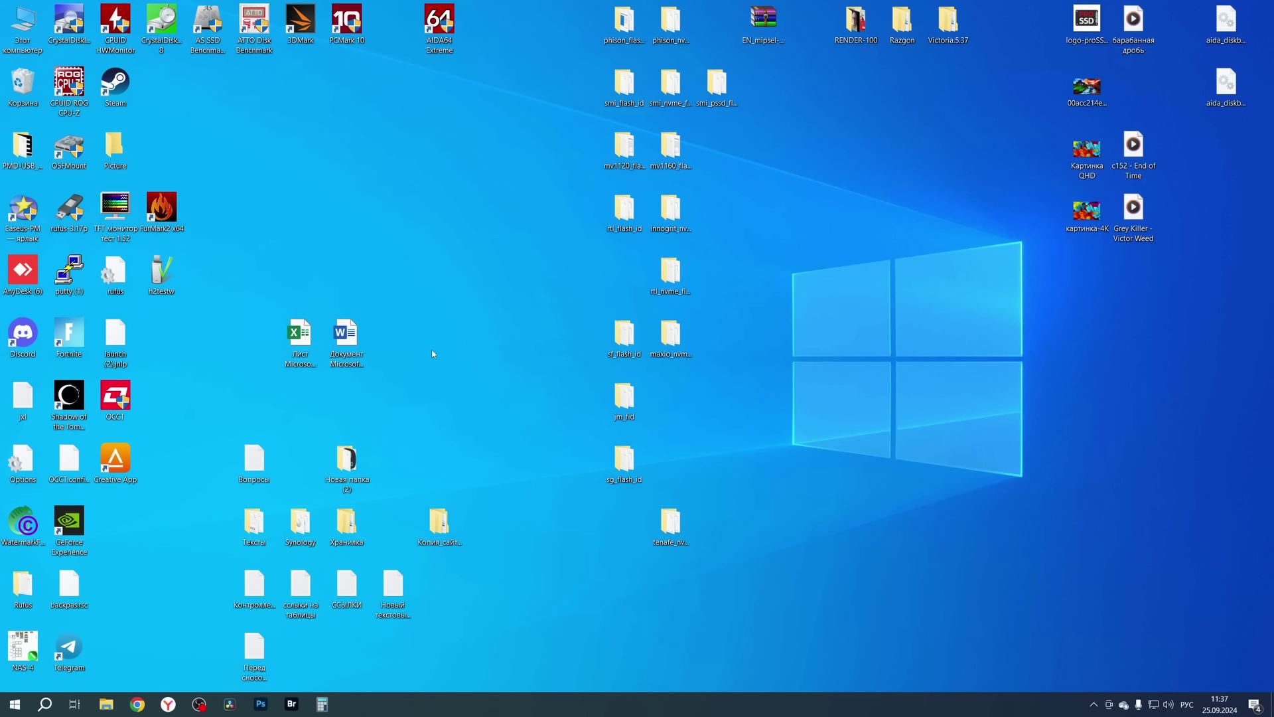
# Show the E: drive's health data in CrystalDiskInfo and open HWMonitor to view the sensor list
pyautogui.click(180, 105)
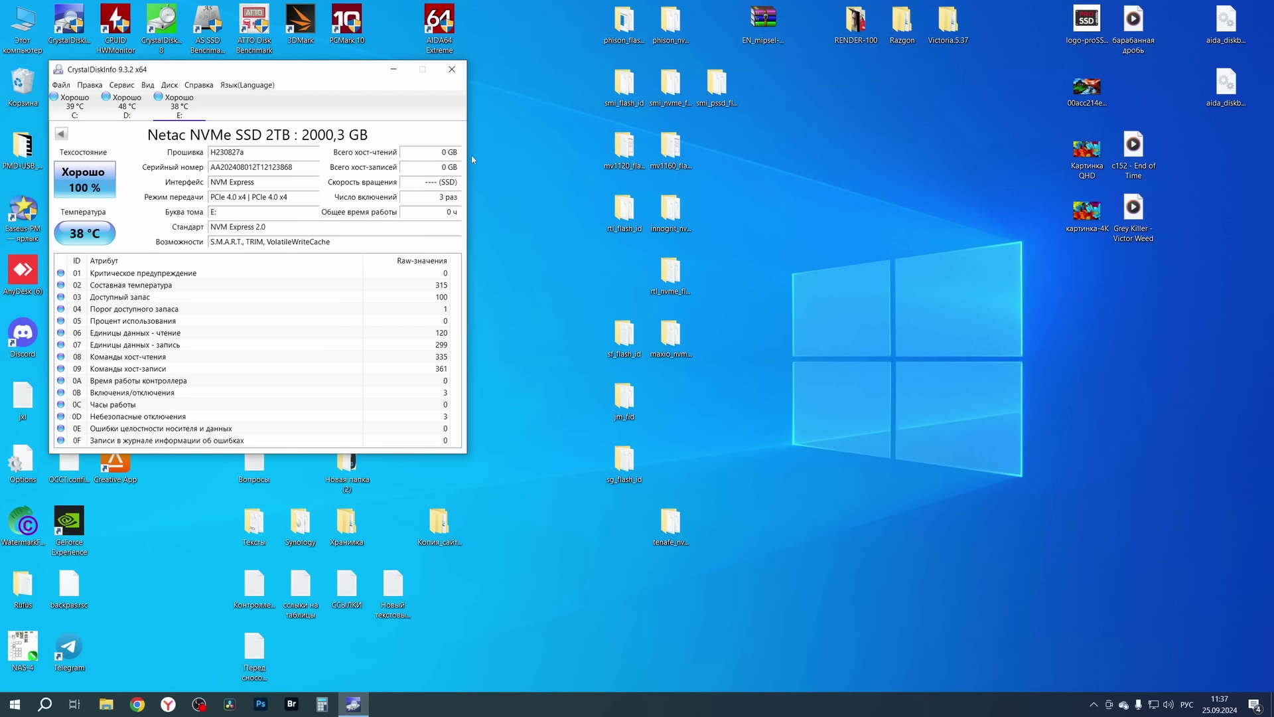
pyautogui.doubleClick(116, 27)
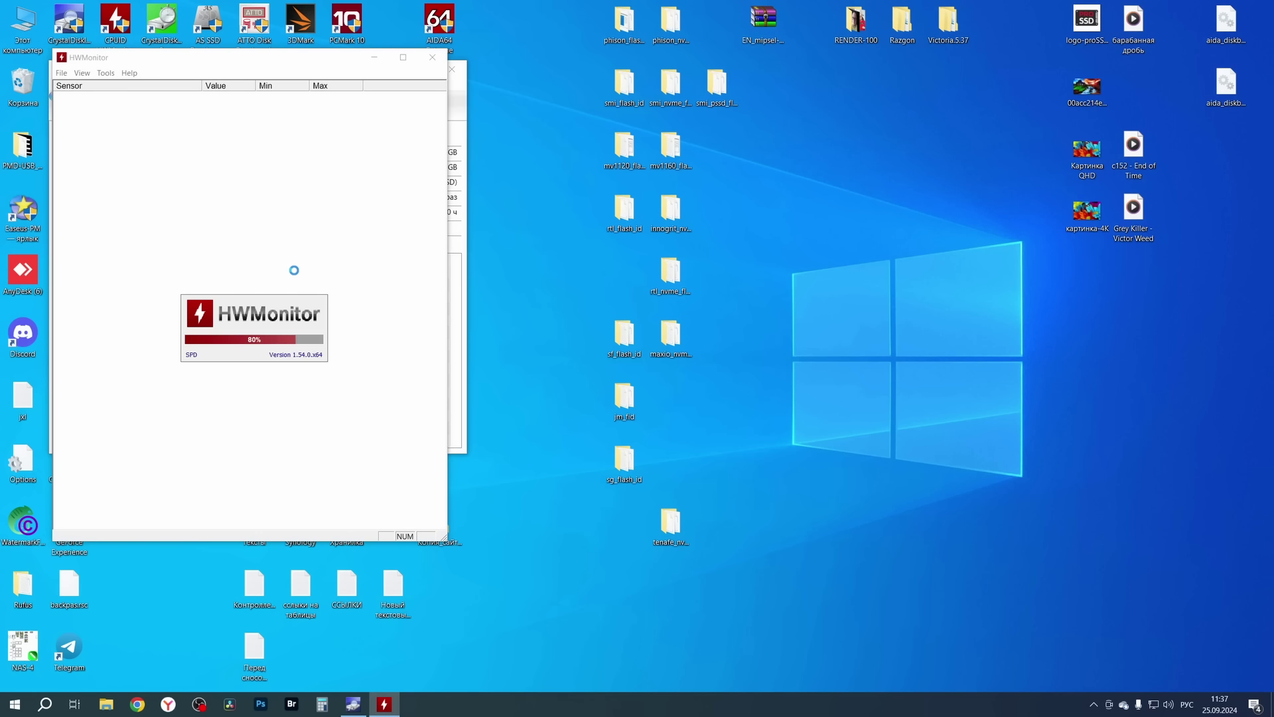
pyautogui.scroll(-10, 283, 285)
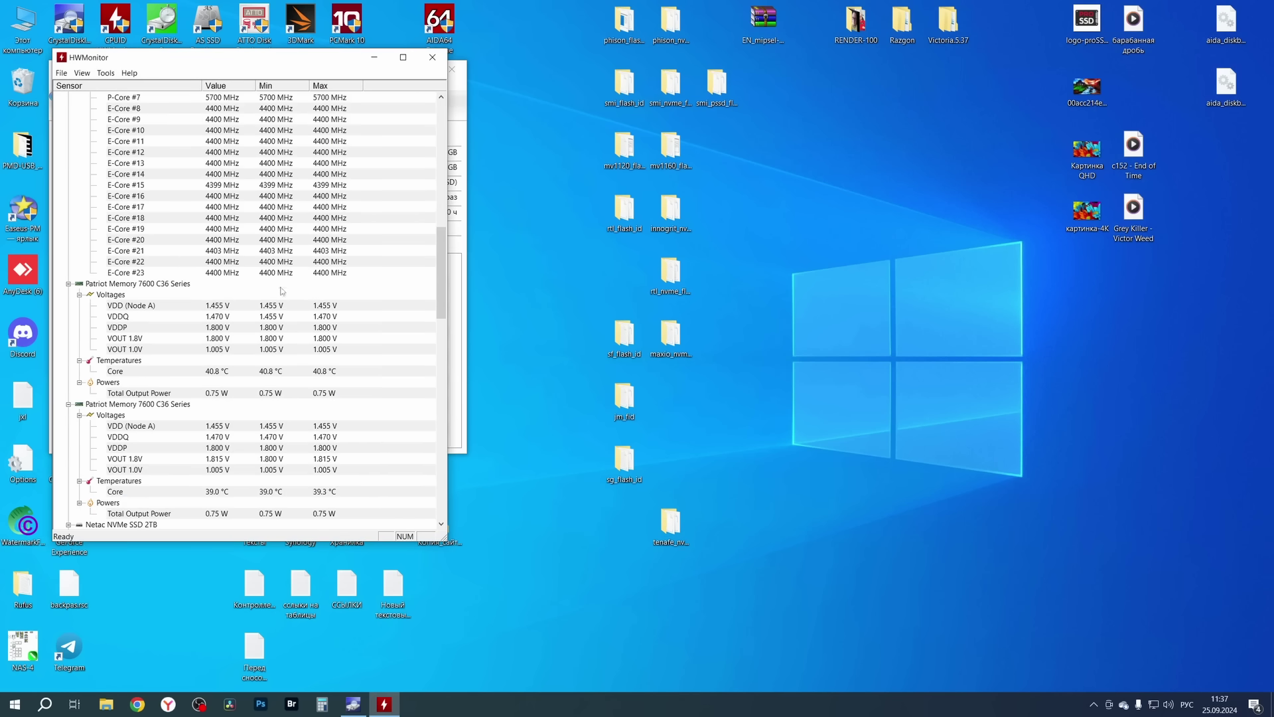
pyautogui.scroll(3, 283, 285)
# Collapse the other hardware in HWMonitor so only Netac NVMe SSD 2TB stays expanded, and place its window over CrystalDiskInfo's lower edge
pyautogui.click(68, 108)
pyautogui.click(68, 120)
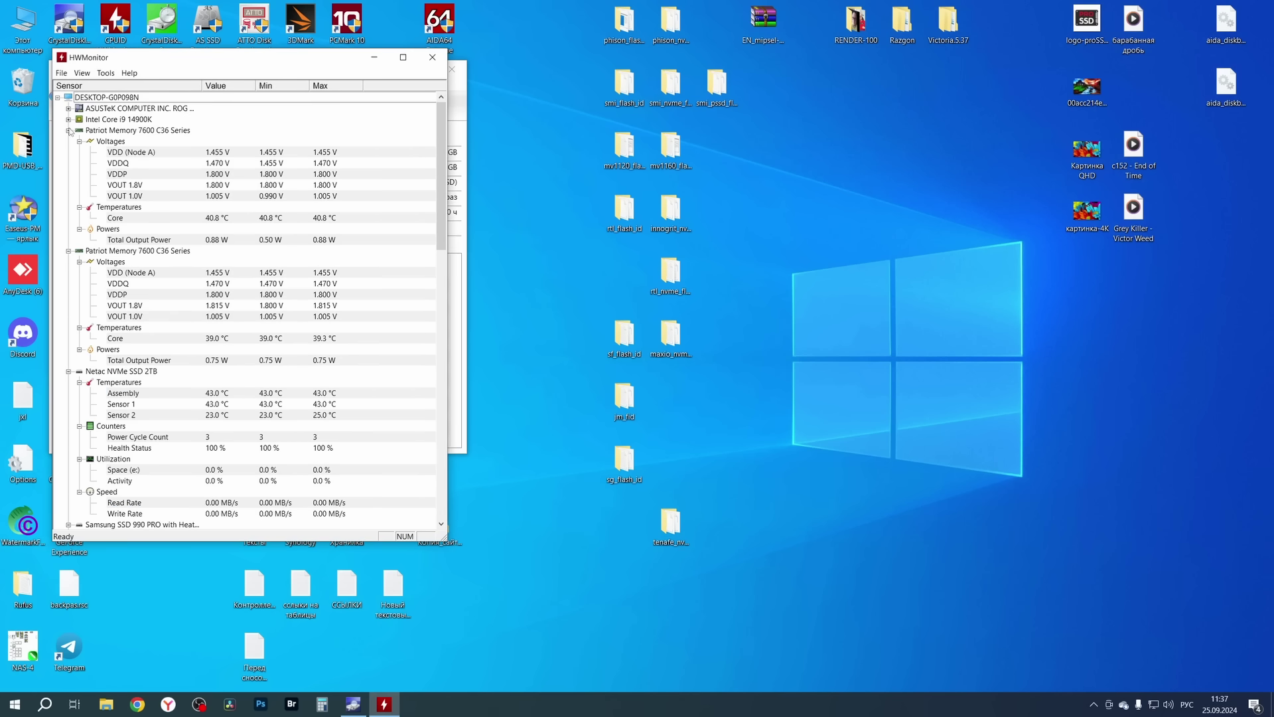
pyautogui.click(68, 130)
pyautogui.click(69, 142)
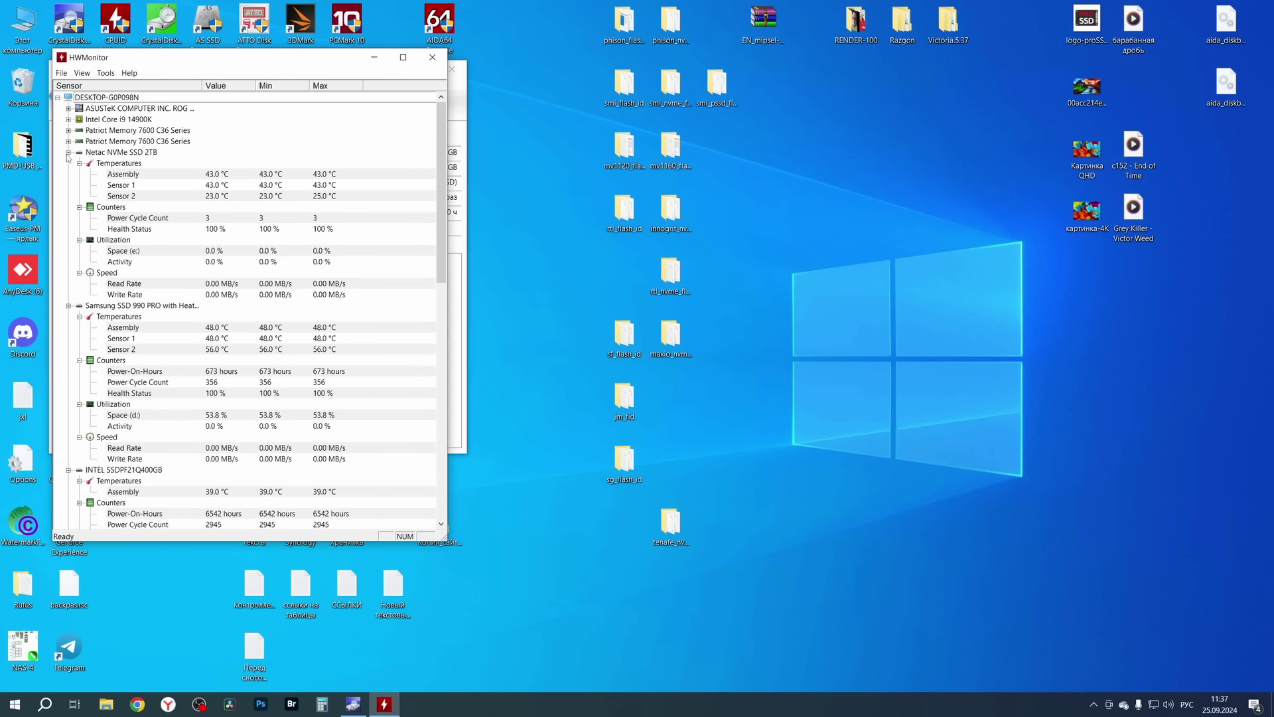
pyautogui.click(68, 306)
pyautogui.click(68, 316)
pyautogui.click(69, 327)
pyautogui.click(69, 339)
pyautogui.moveTo(258, 64); pyautogui.dragTo(268, 458)
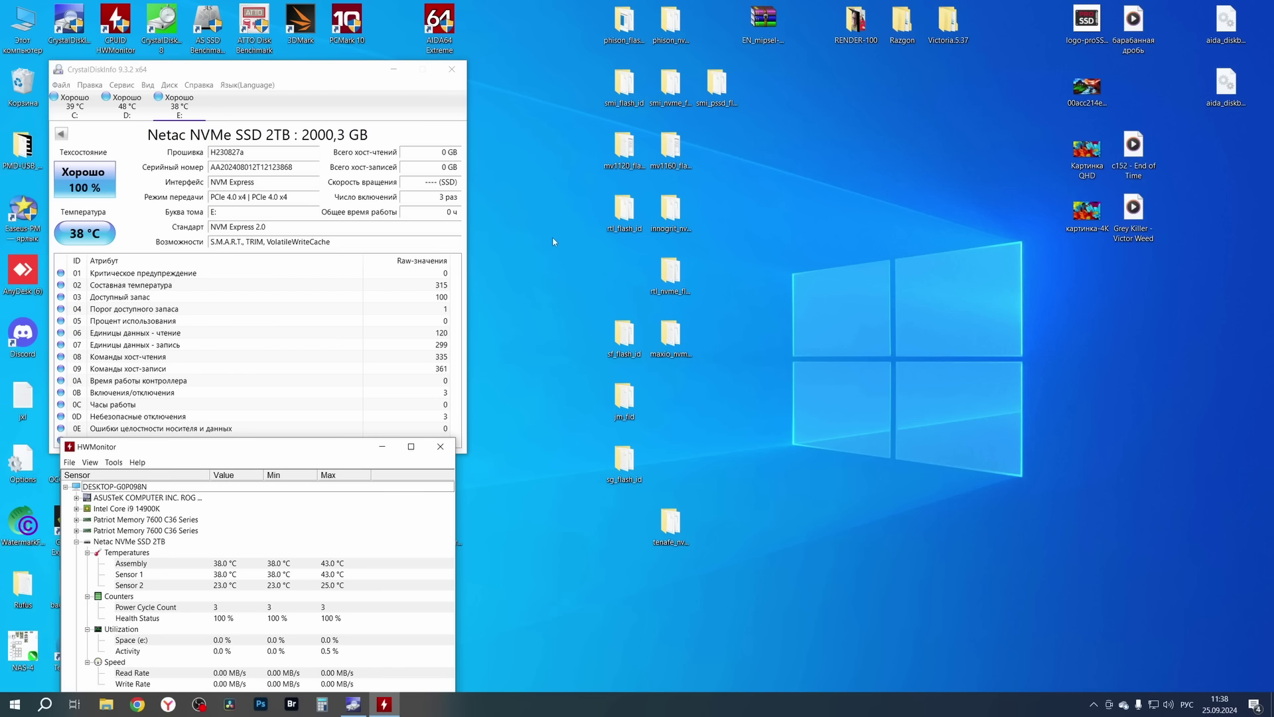
# Run maxio_nvme_fid from the maxio_nvme_fid folder on drive 0 to read its controller and flash details, and close both windows
pyautogui.doubleClick(671, 335)
pyautogui.doubleClick(778, 264)
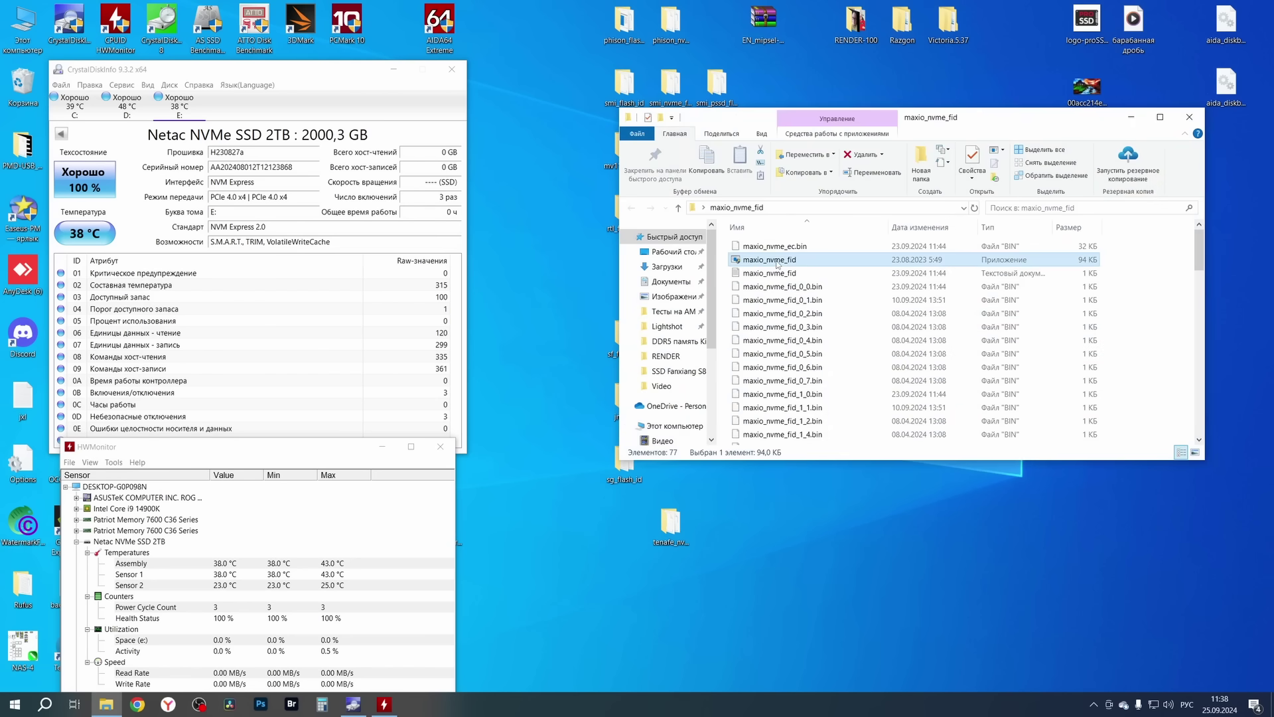
pyautogui.moveTo(554, 112); pyautogui.dragTo(978, 197)
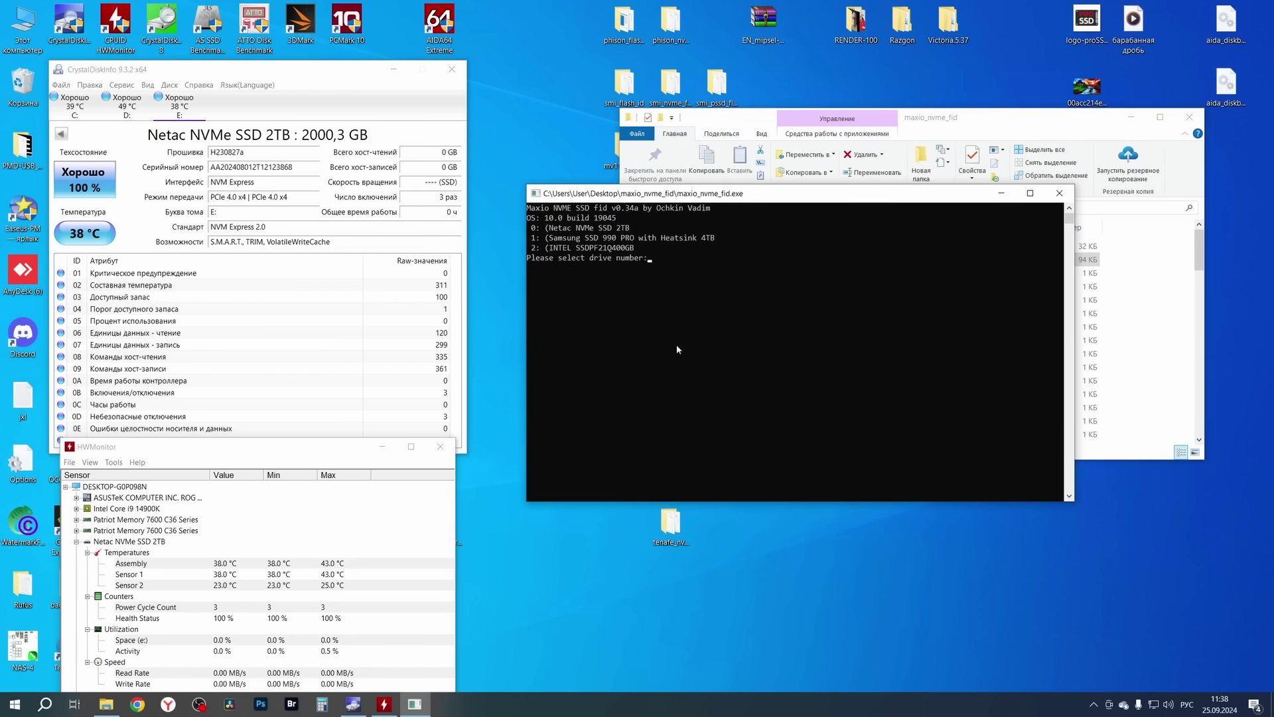
pyautogui.write('0')
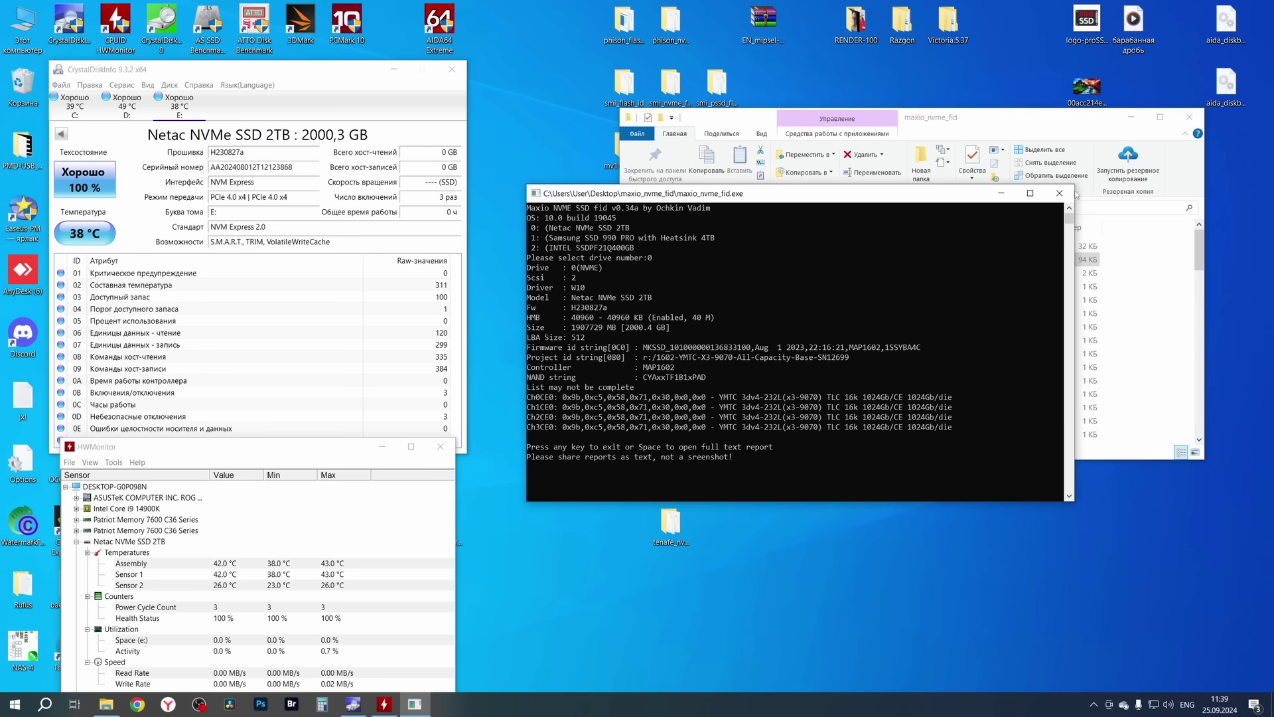
pyautogui.click(1059, 193)
pyautogui.click(1190, 116)
# Open AIDA64 Extreme and locate the Netac NVMe SSD 2TB temperature in the computer's sensor readings
pyautogui.doubleClick(451, 28)
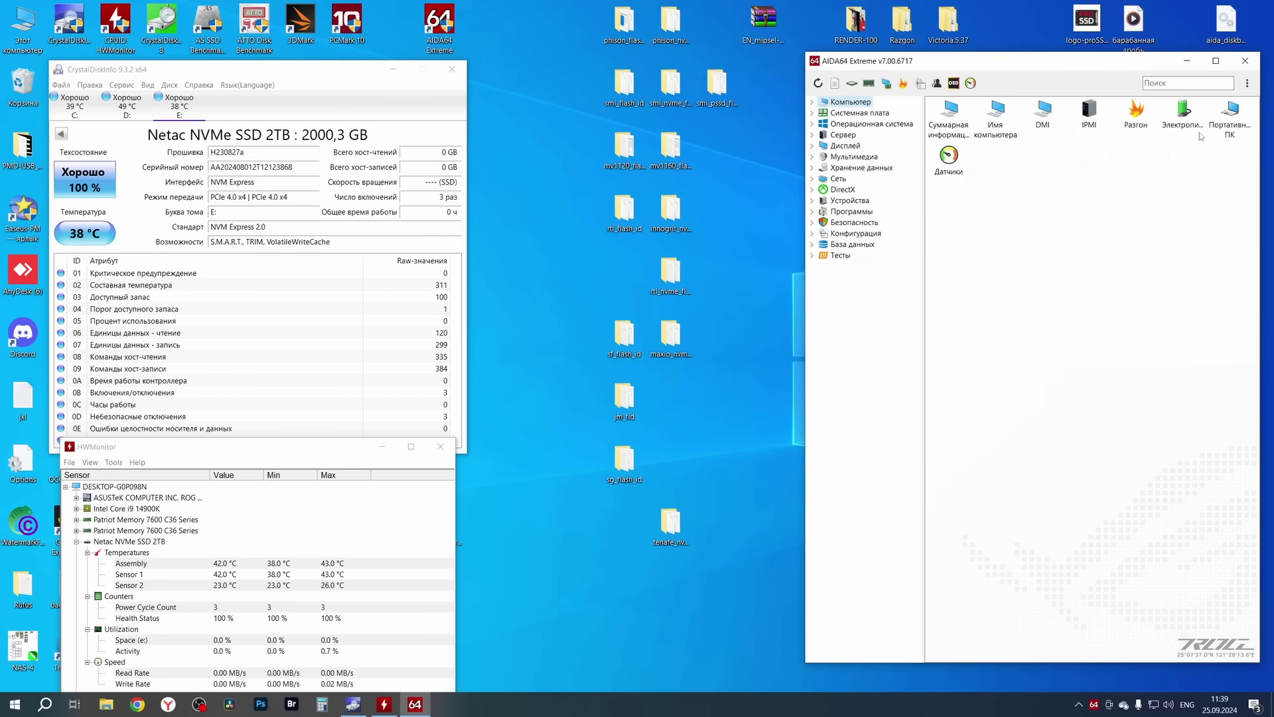
pyautogui.click(958, 159)
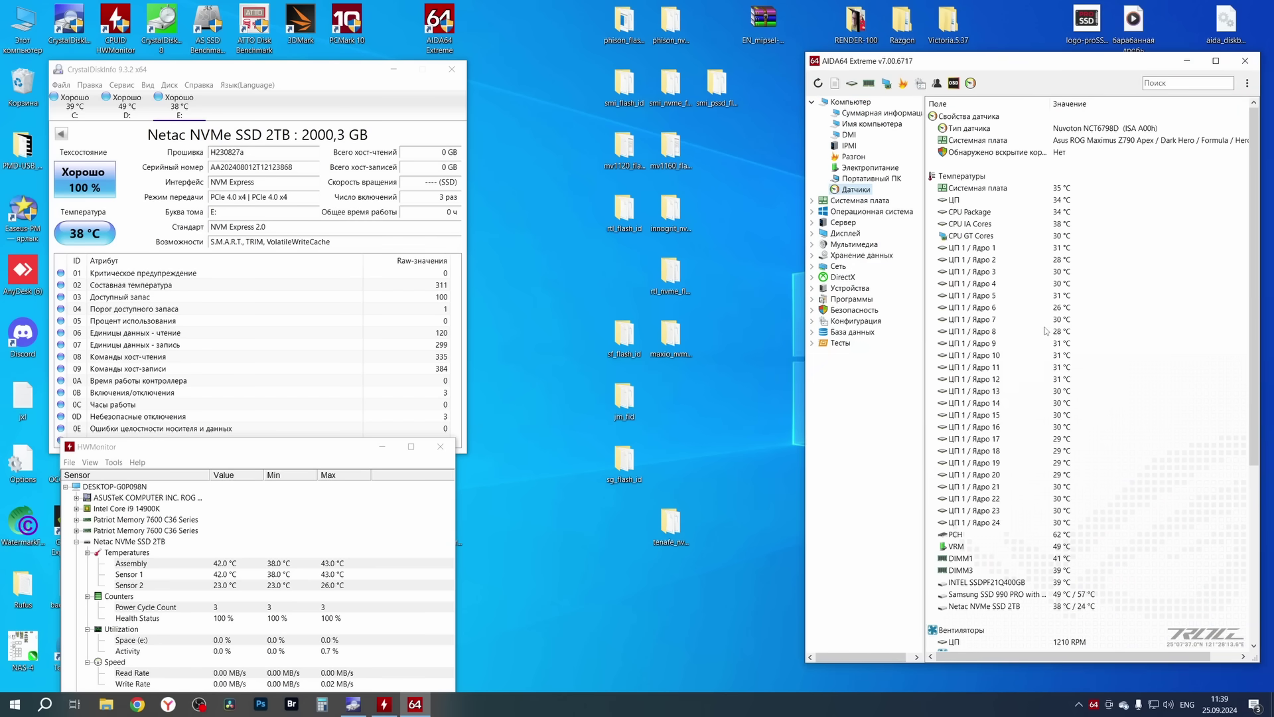
pyautogui.scroll(-7, 1044, 330)
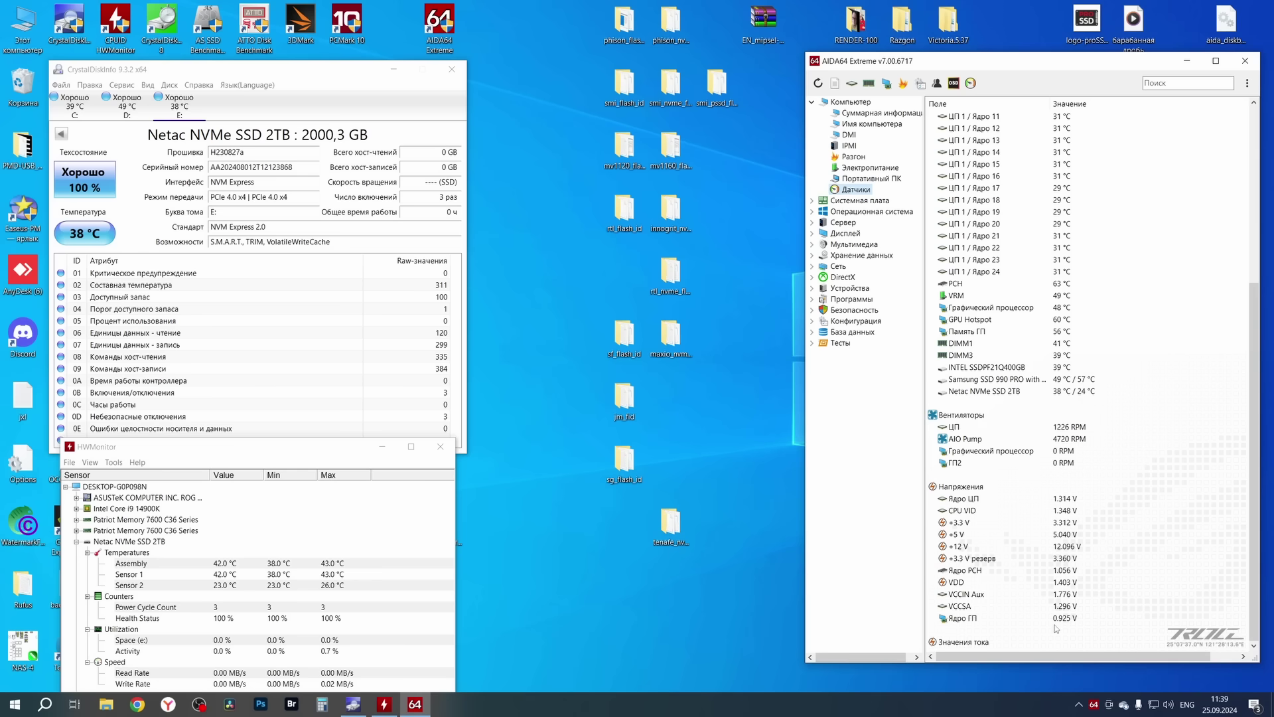
pyautogui.click(1001, 393)
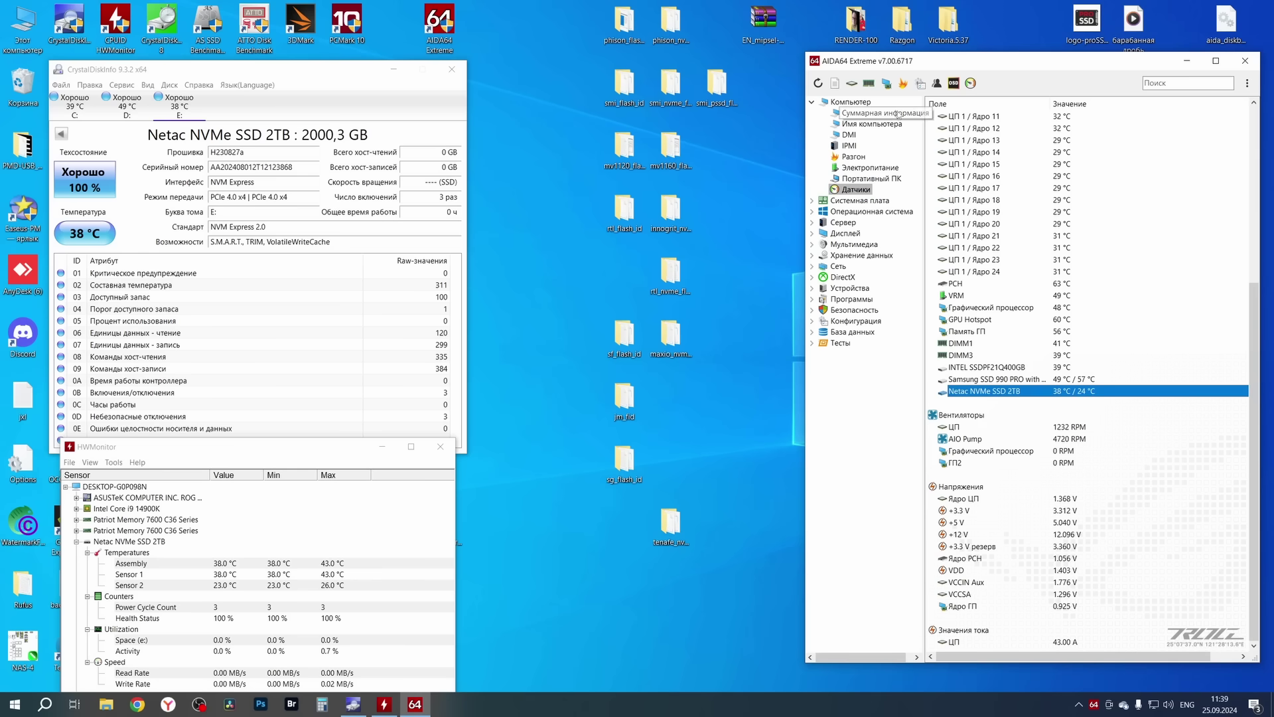
# Open AIDA64's Disk Benchmark utility and move its window clear of the CrystalDiskInfo readings
pyautogui.click(1247, 83)
pyautogui.moveTo(1162, 105)
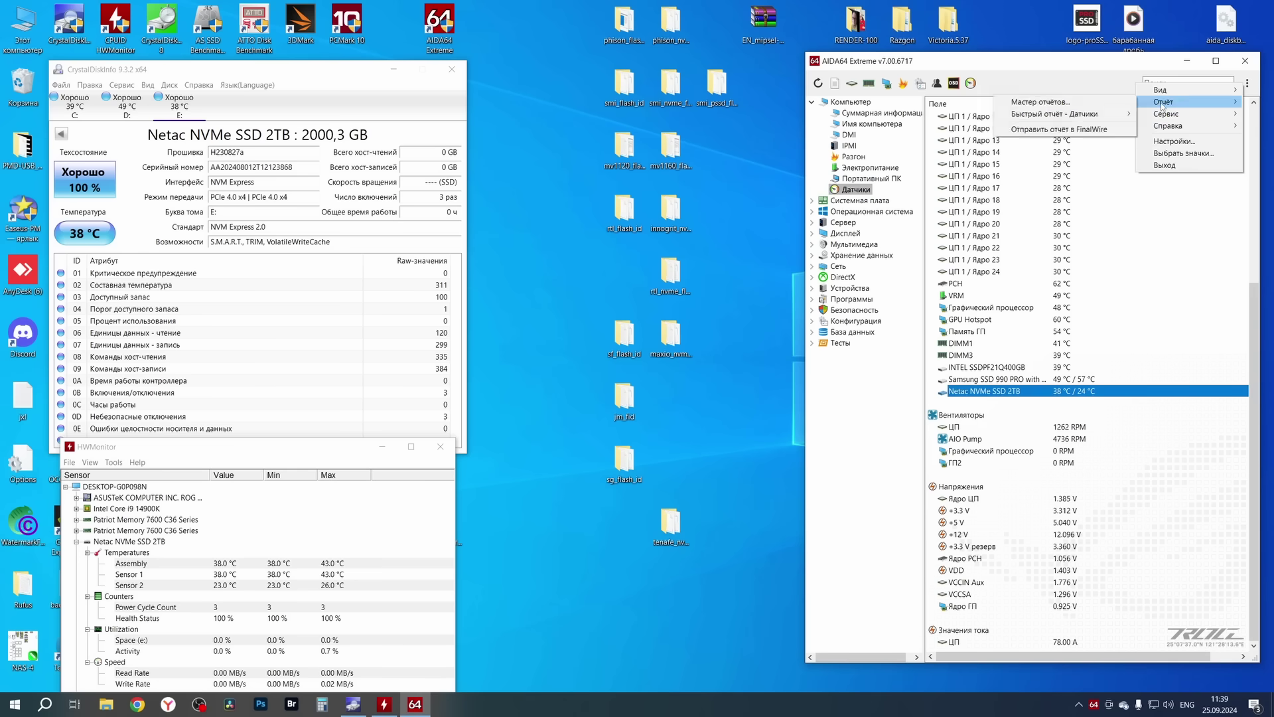
pyautogui.click(1035, 114)
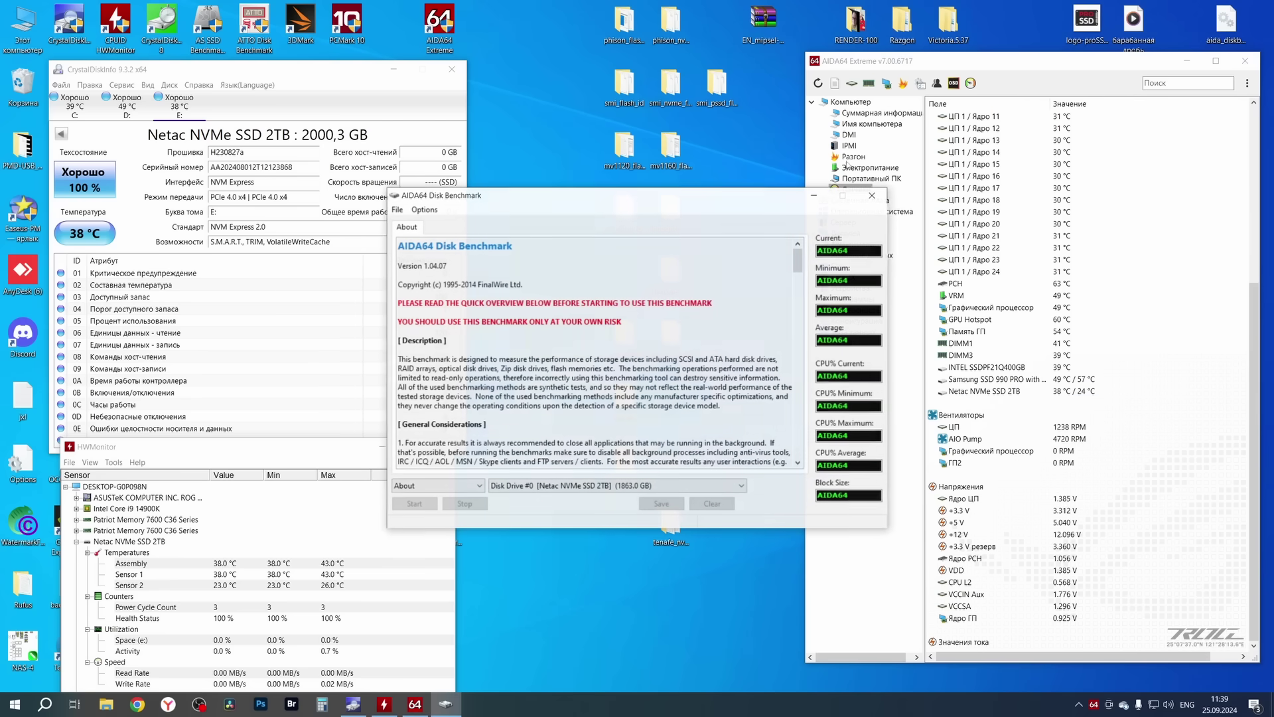
pyautogui.moveTo(687, 205); pyautogui.dragTo(796, 312)
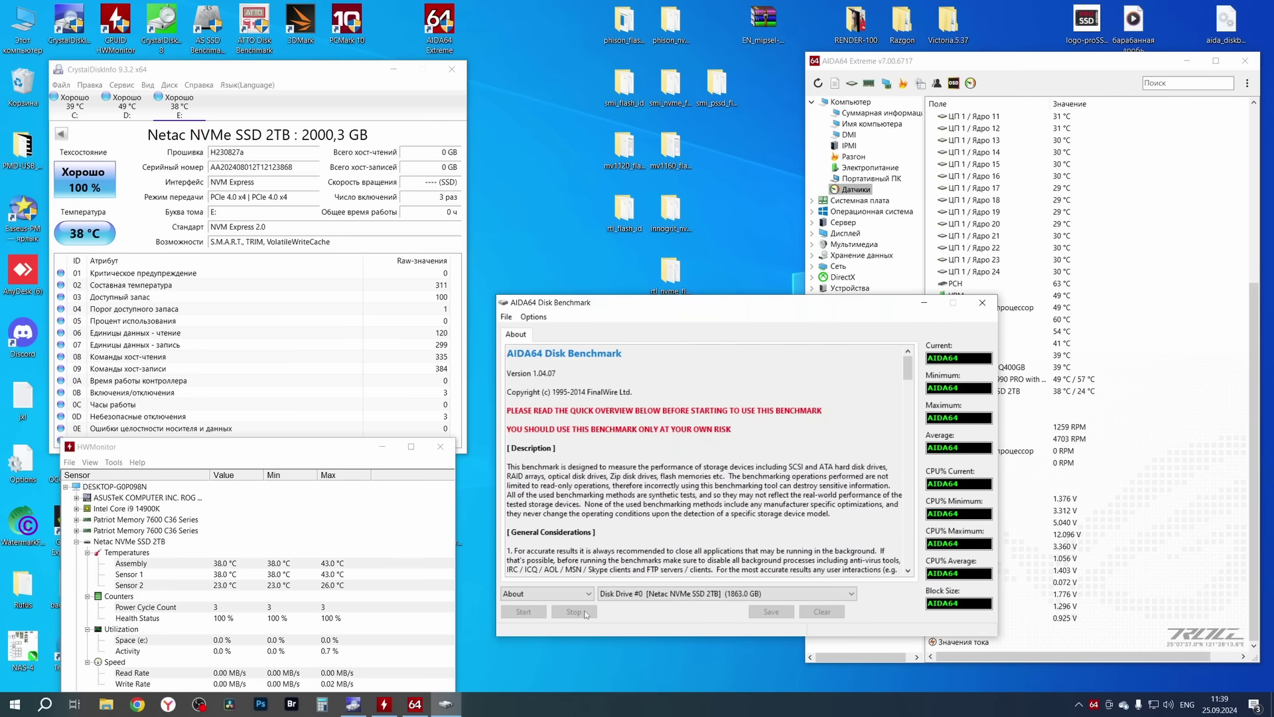
# Run the Linear Write test on Disk Drive #0, the Netac NVMe SSD 2TB, accepting destruction of all its data
pyautogui.click(535, 594)
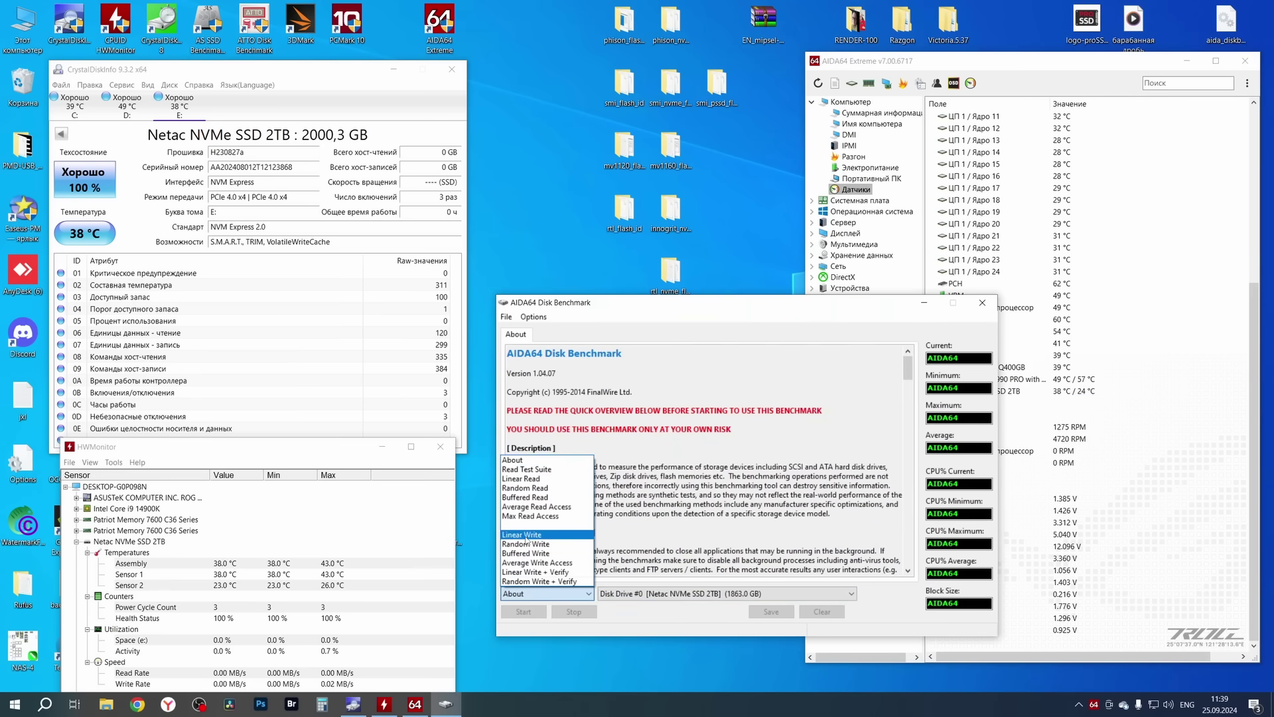
pyautogui.click(525, 535)
pyautogui.click(526, 613)
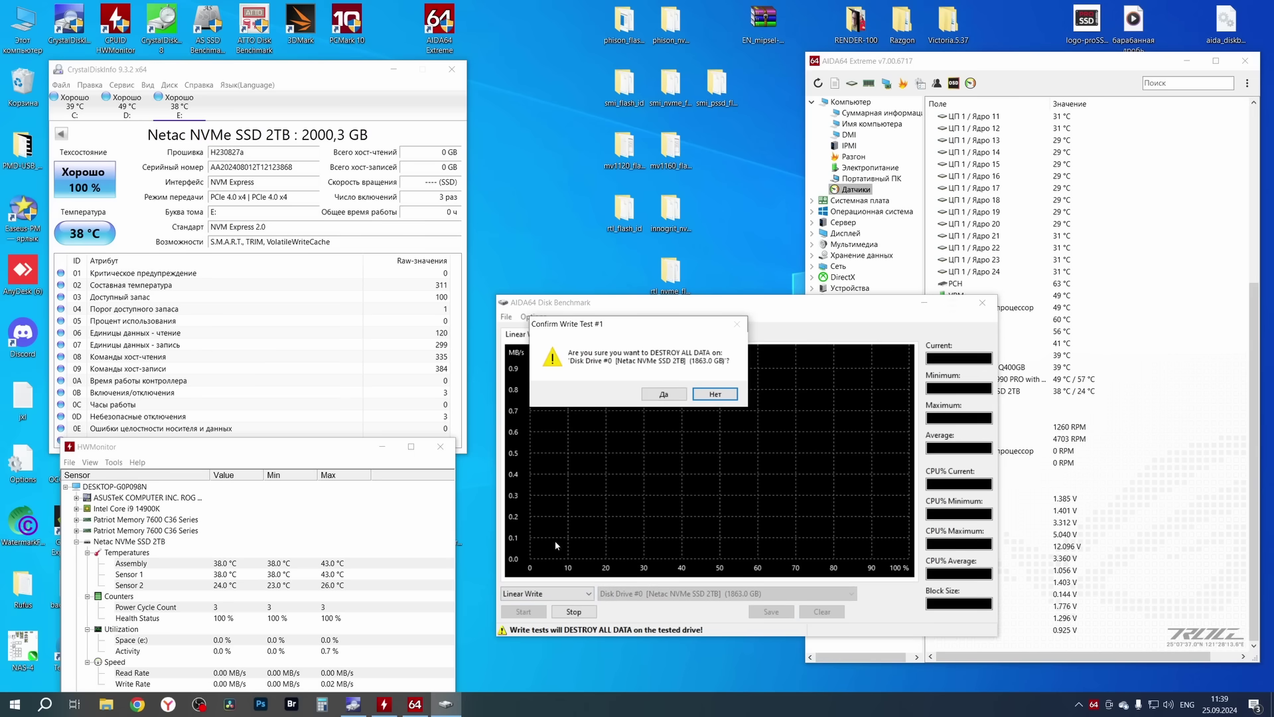
pyautogui.click(663, 394)
pyautogui.click(663, 394)
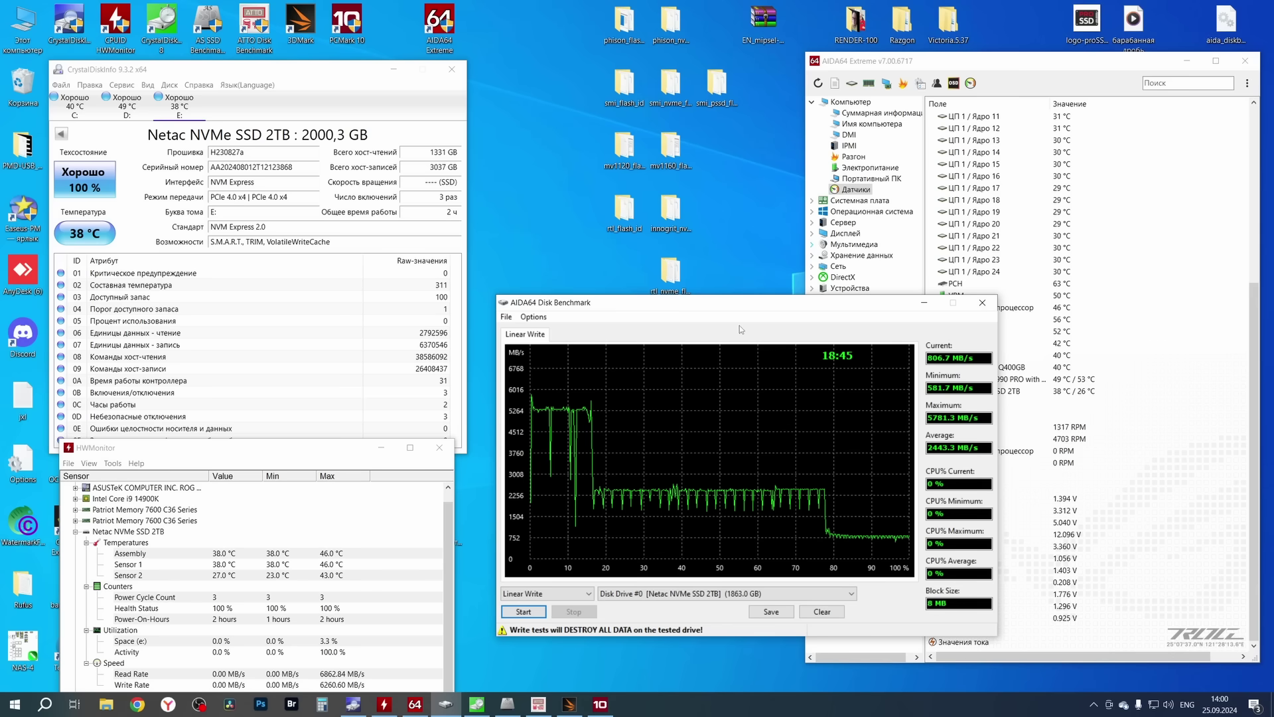
# Minimize both AIDA64 windows and bring up the drive's CrystalDiskMark, AS SSD Benchmark and ATTO Disk Benchmark results
pyautogui.click(924, 303)
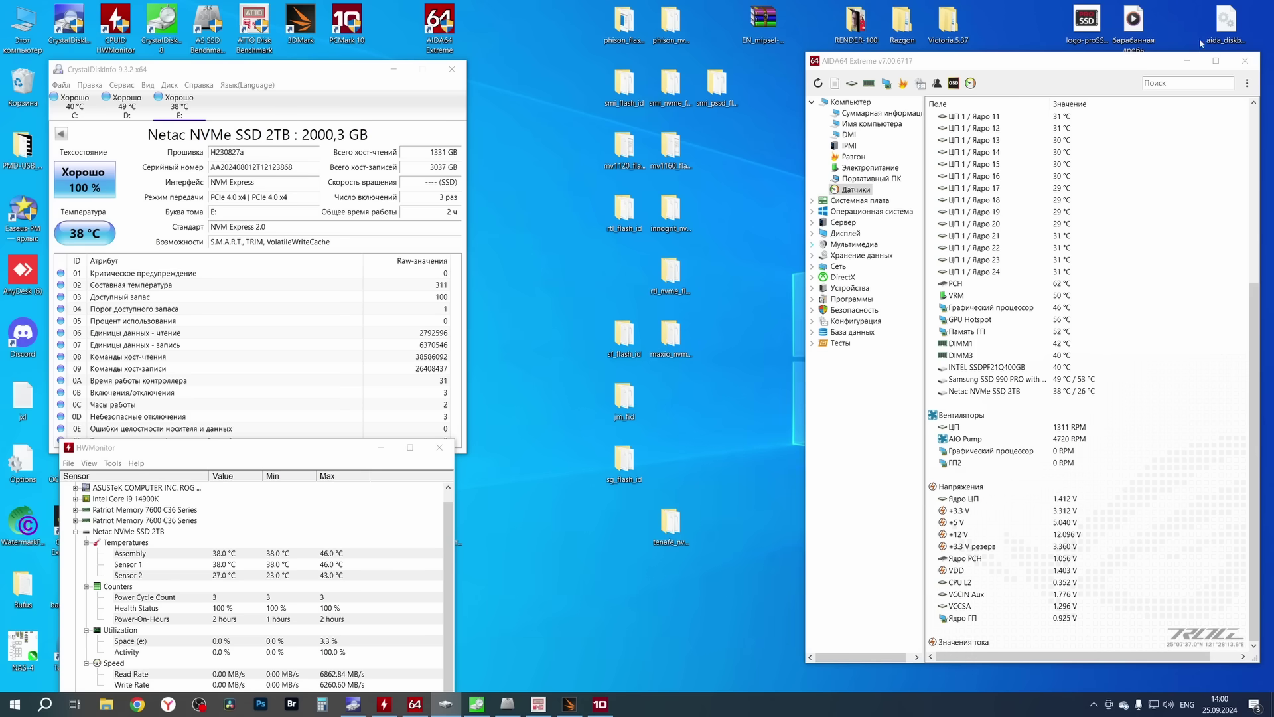
pyautogui.click(1186, 61)
pyautogui.click(476, 704)
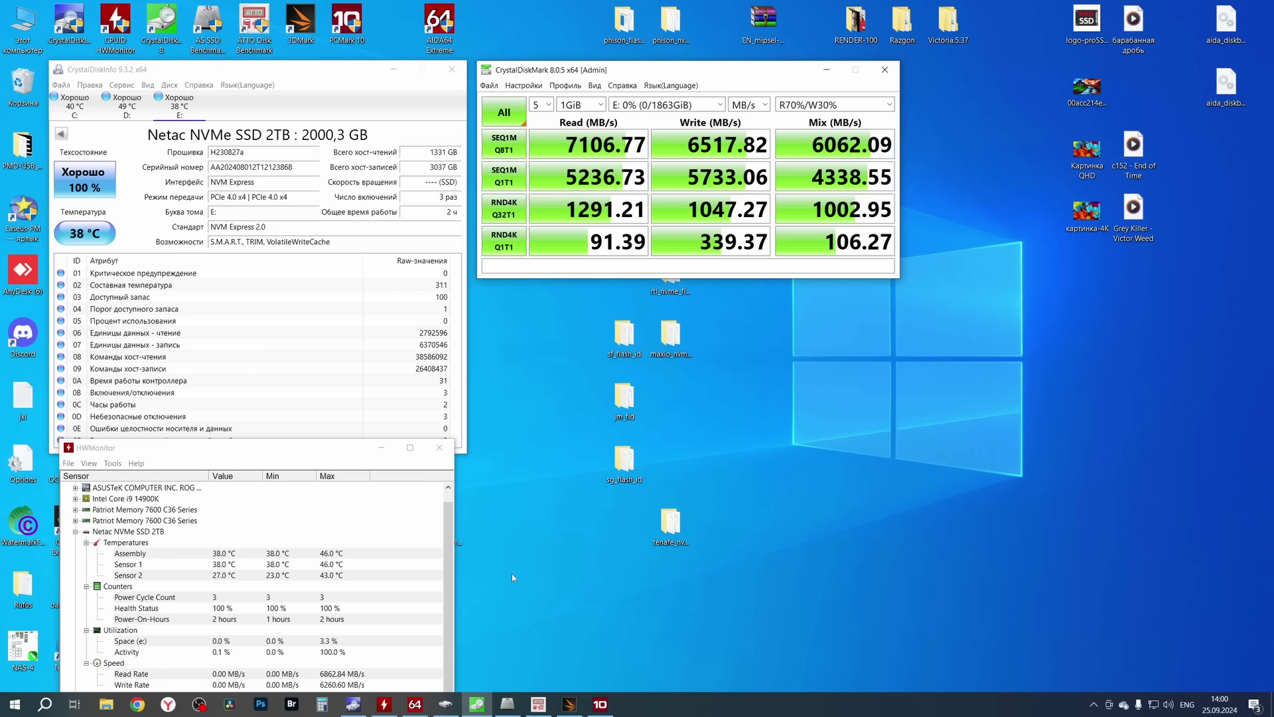
pyautogui.click(507, 704)
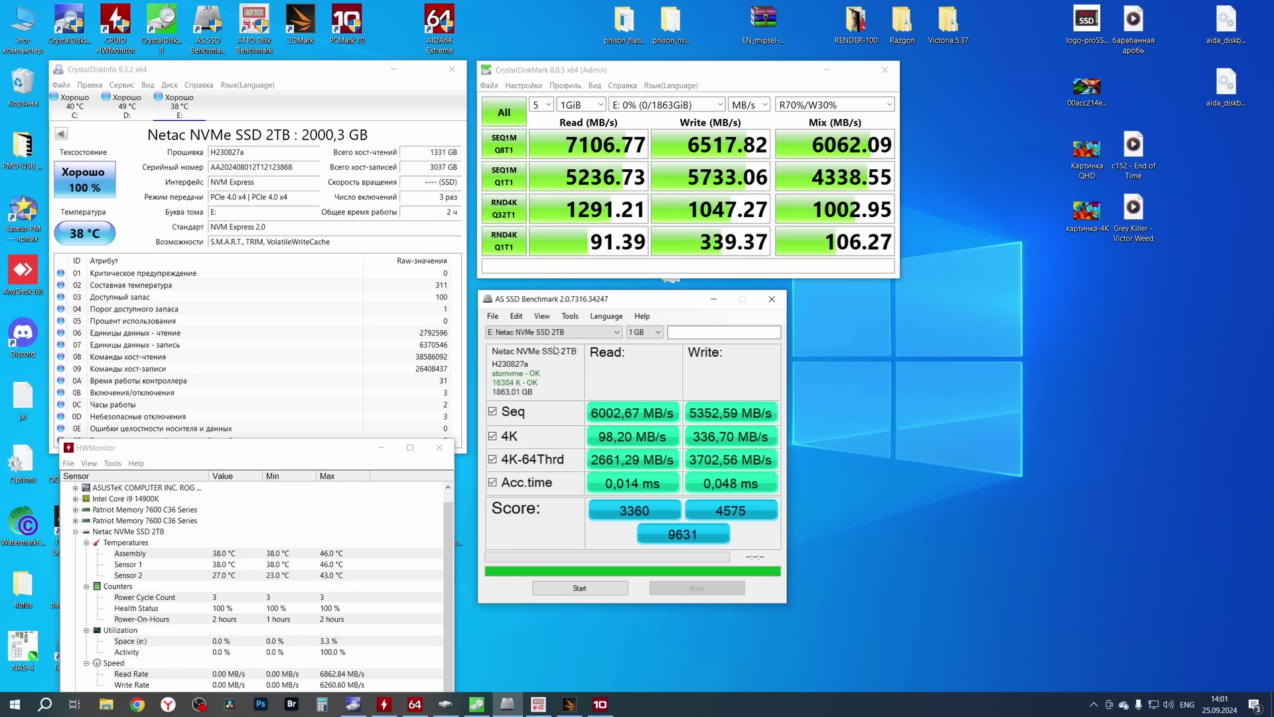
pyautogui.click(538, 704)
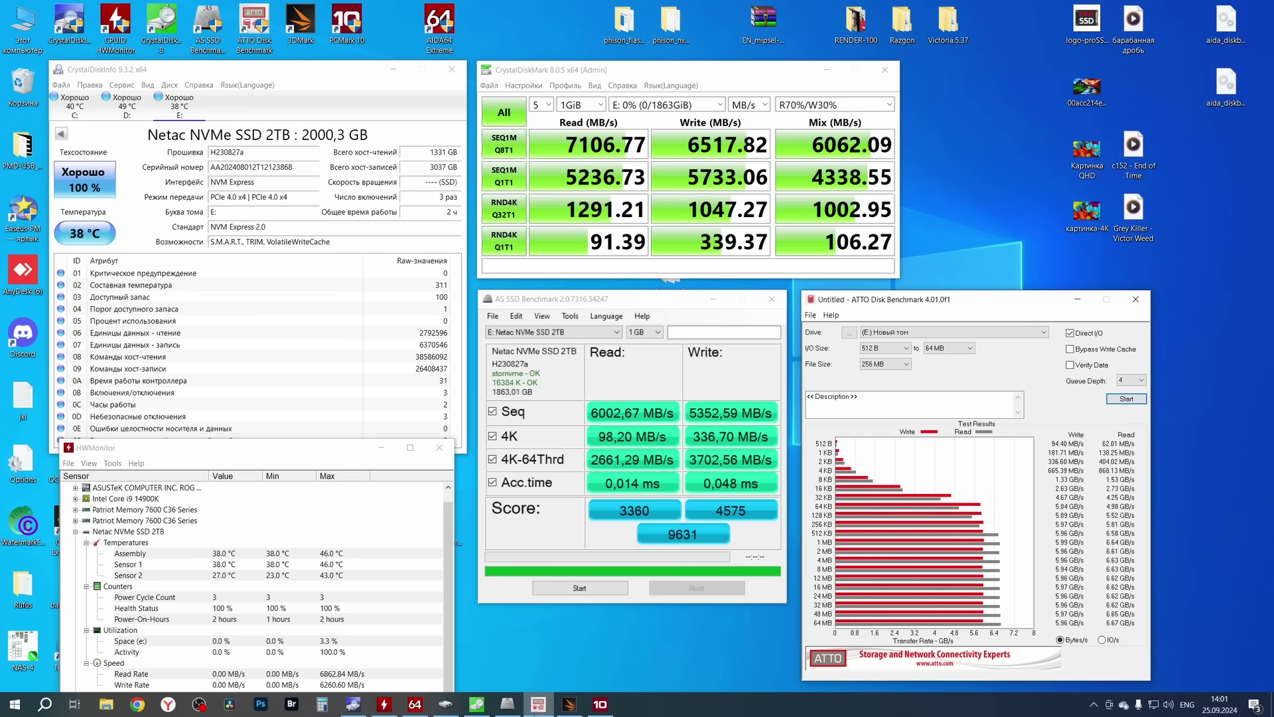
# Review the drive's storage test results in 3DMark and PCMark 10, close the PCMark result and minimize both programs
pyautogui.click(569, 704)
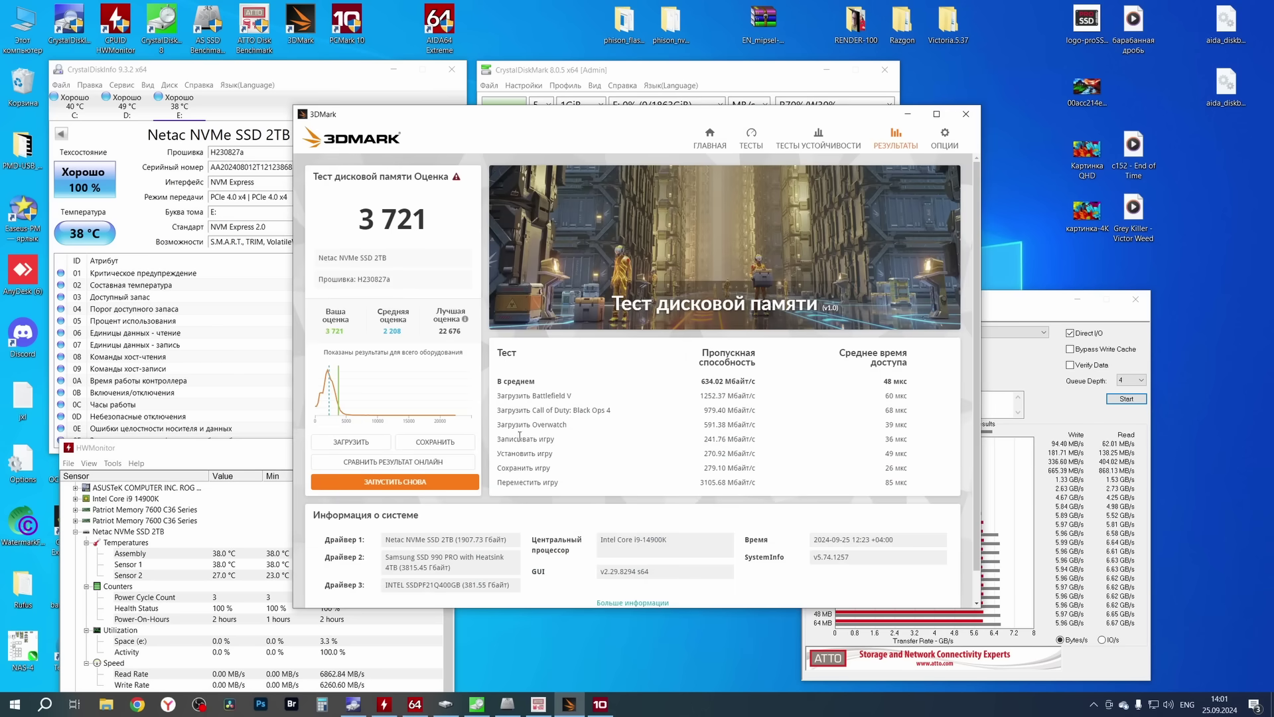
pyautogui.click(600, 704)
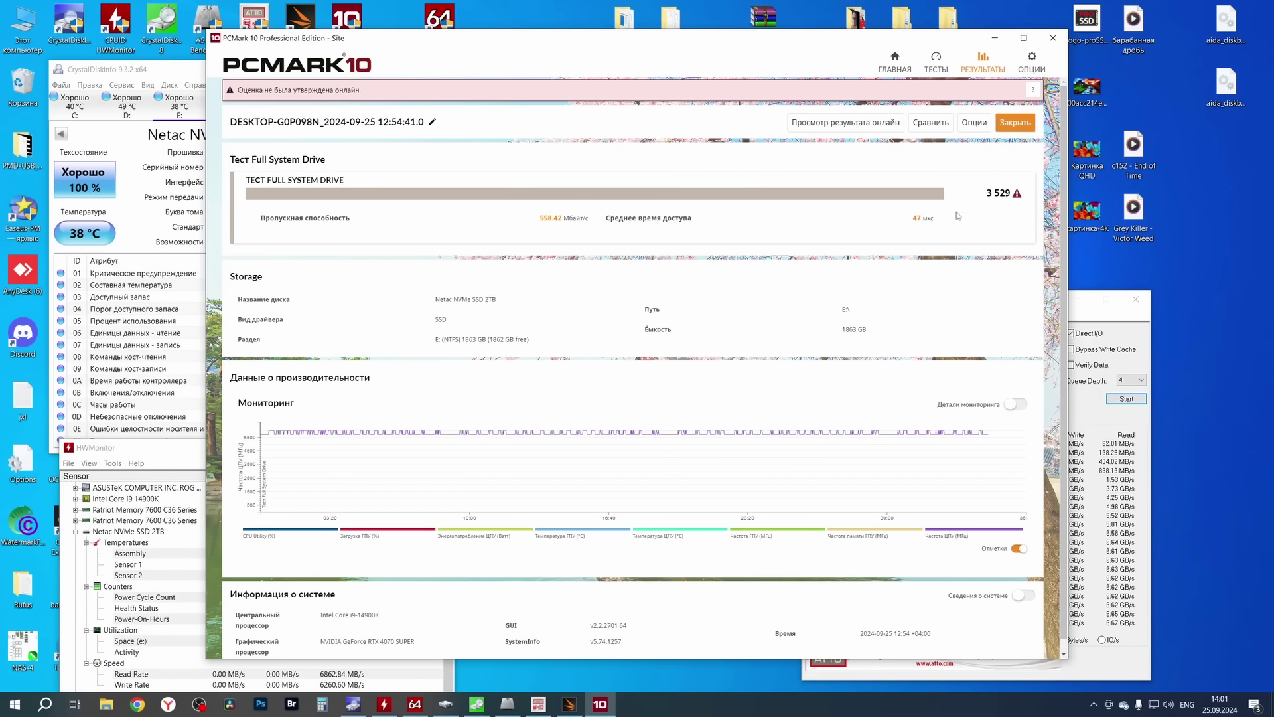
pyautogui.click(1016, 123)
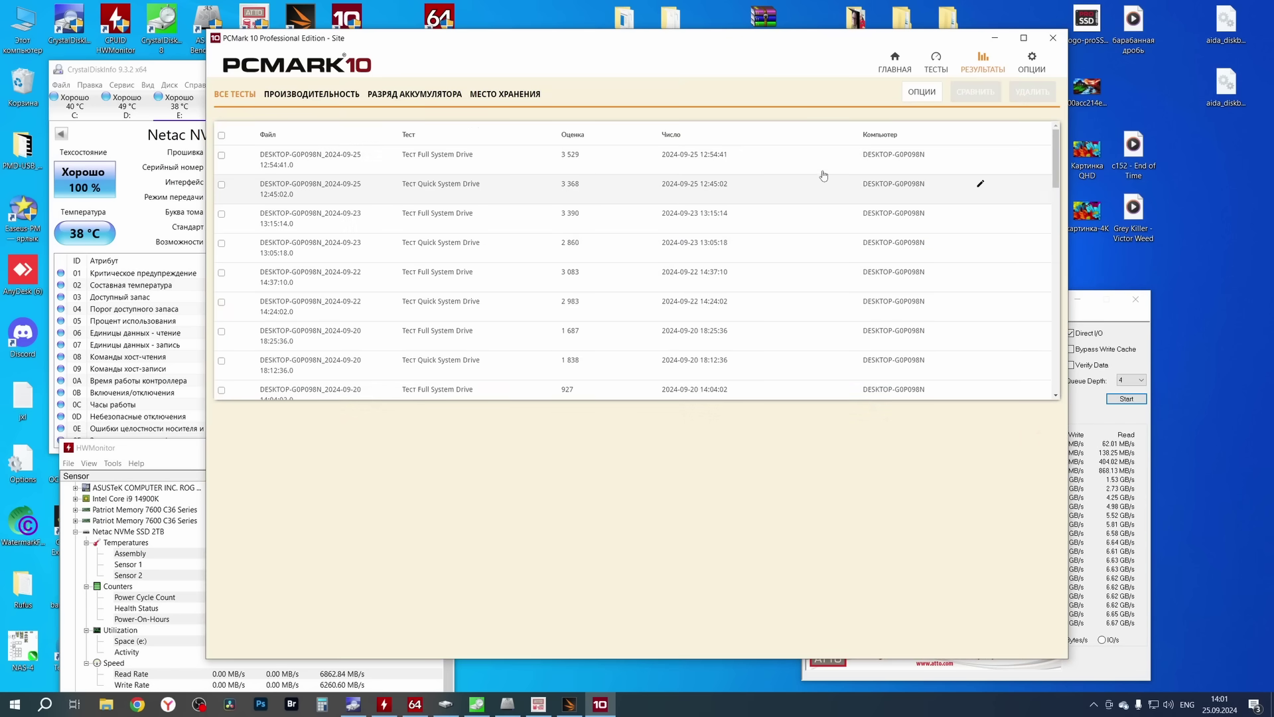
pyautogui.click(995, 38)
pyautogui.click(918, 107)
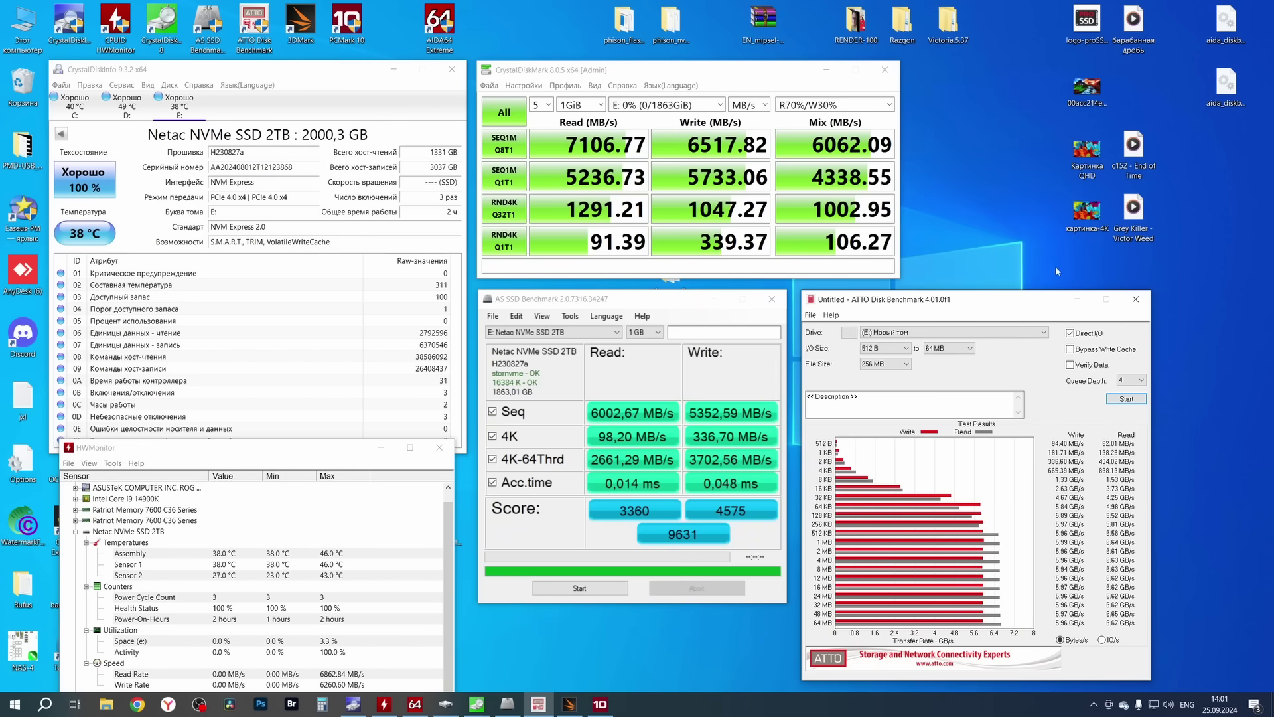
# Switch the displayed results in ATTO, AS SSD and CrystalDiskMark to input/output operations per second
pyautogui.click(1102, 640)
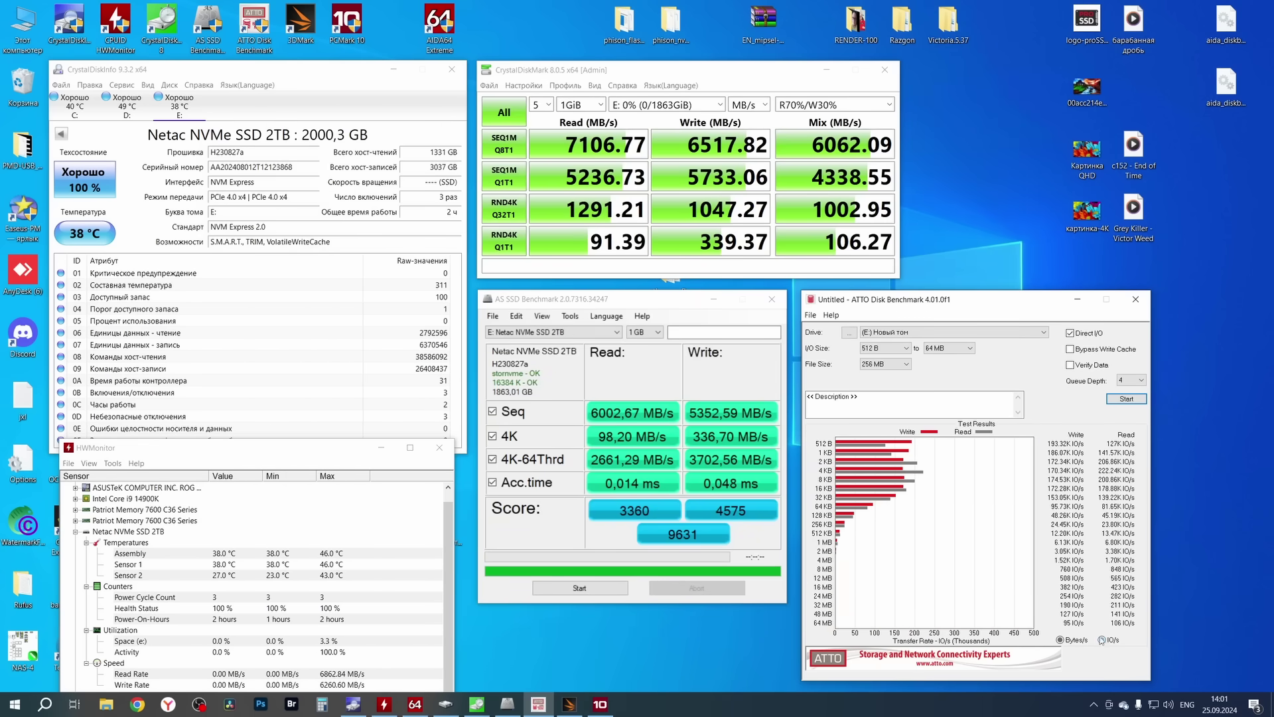
pyautogui.click(542, 316)
pyautogui.click(546, 344)
pyautogui.click(748, 104)
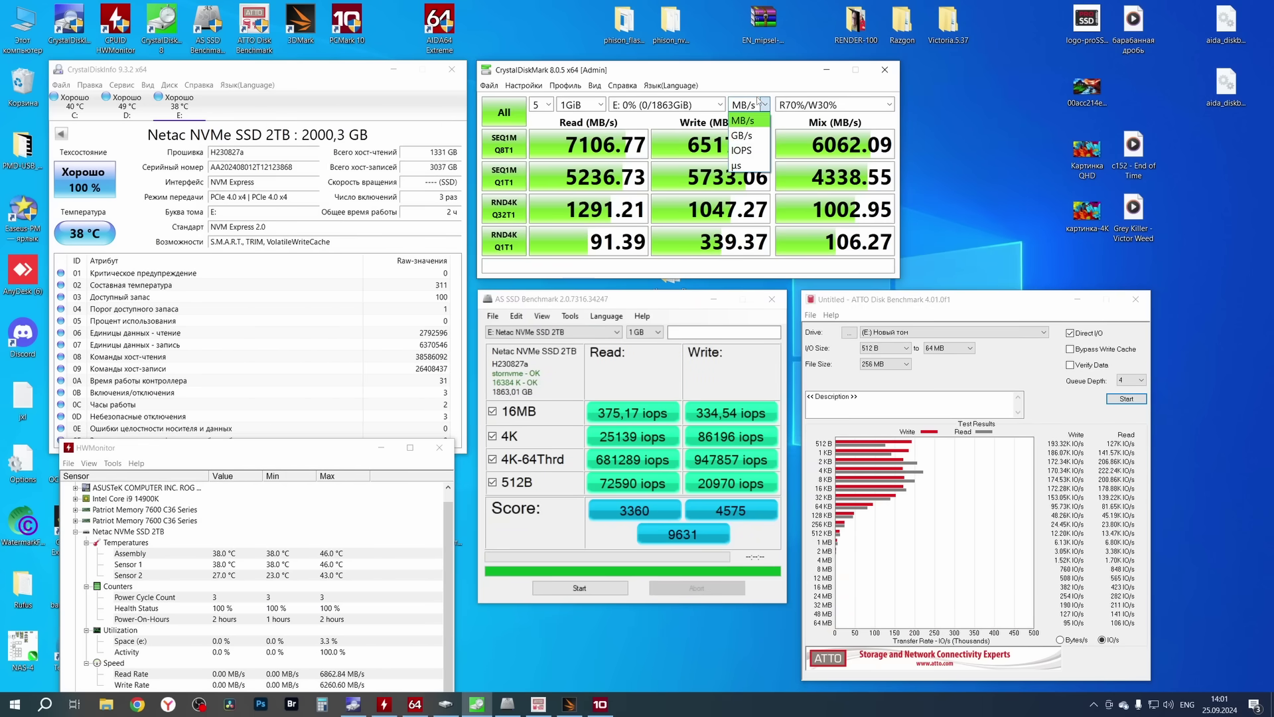
pyautogui.click(747, 138)
# Minimize the three benchmark windows and open the empty E: volume in File Explorer, placed below the desktop folders
pyautogui.click(1077, 299)
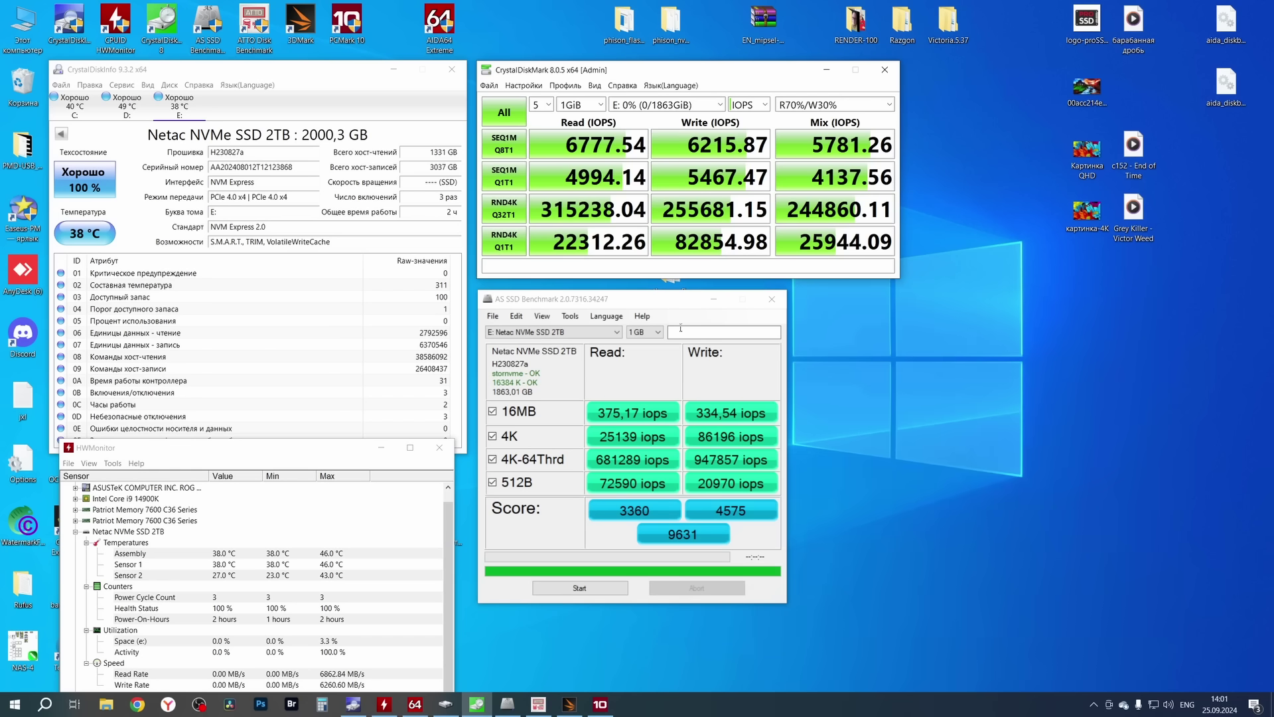
pyautogui.click(713, 299)
pyautogui.click(874, 70)
pyautogui.doubleClick(22, 26)
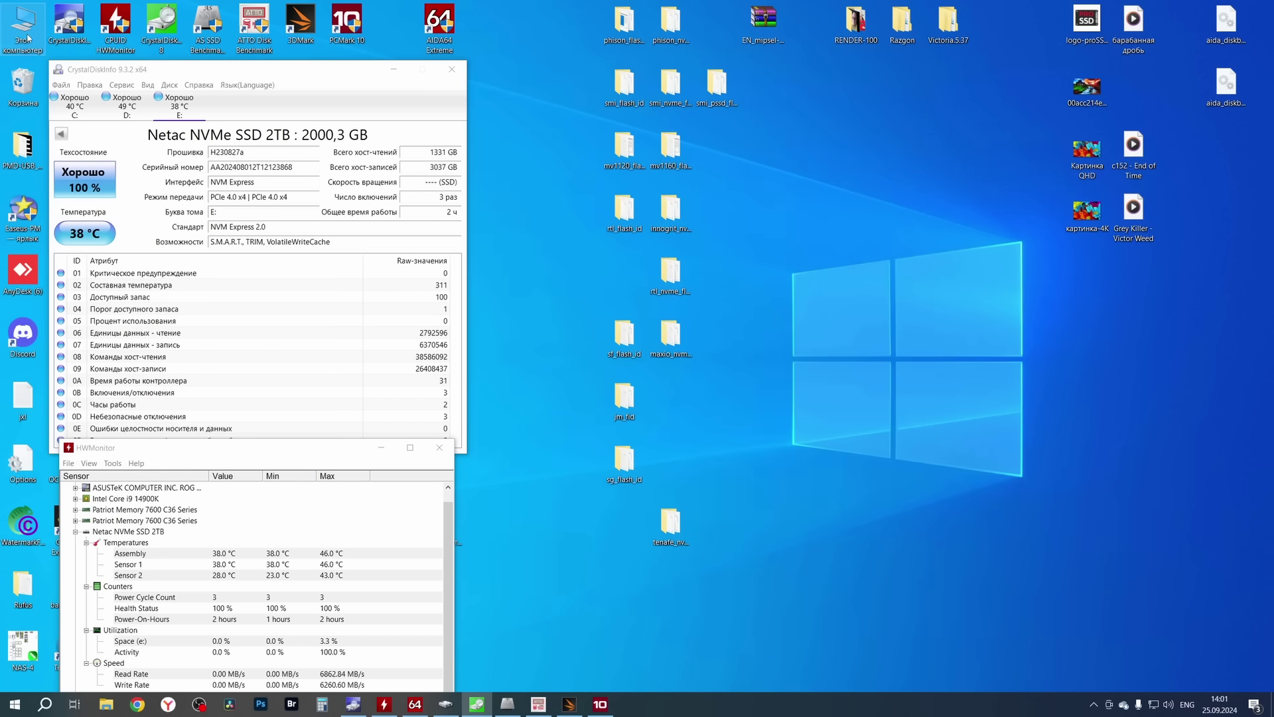
pyautogui.moveTo(938, 123); pyautogui.dragTo(989, 340)
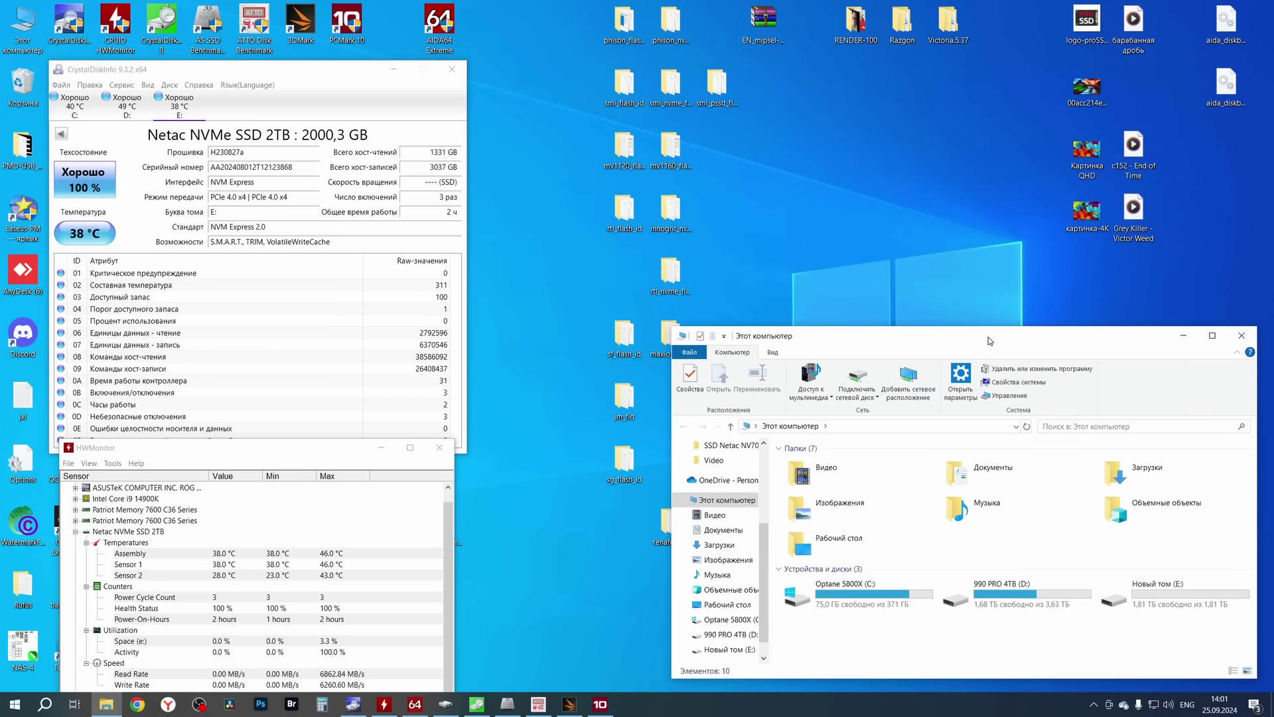
pyautogui.doubleClick(1165, 596)
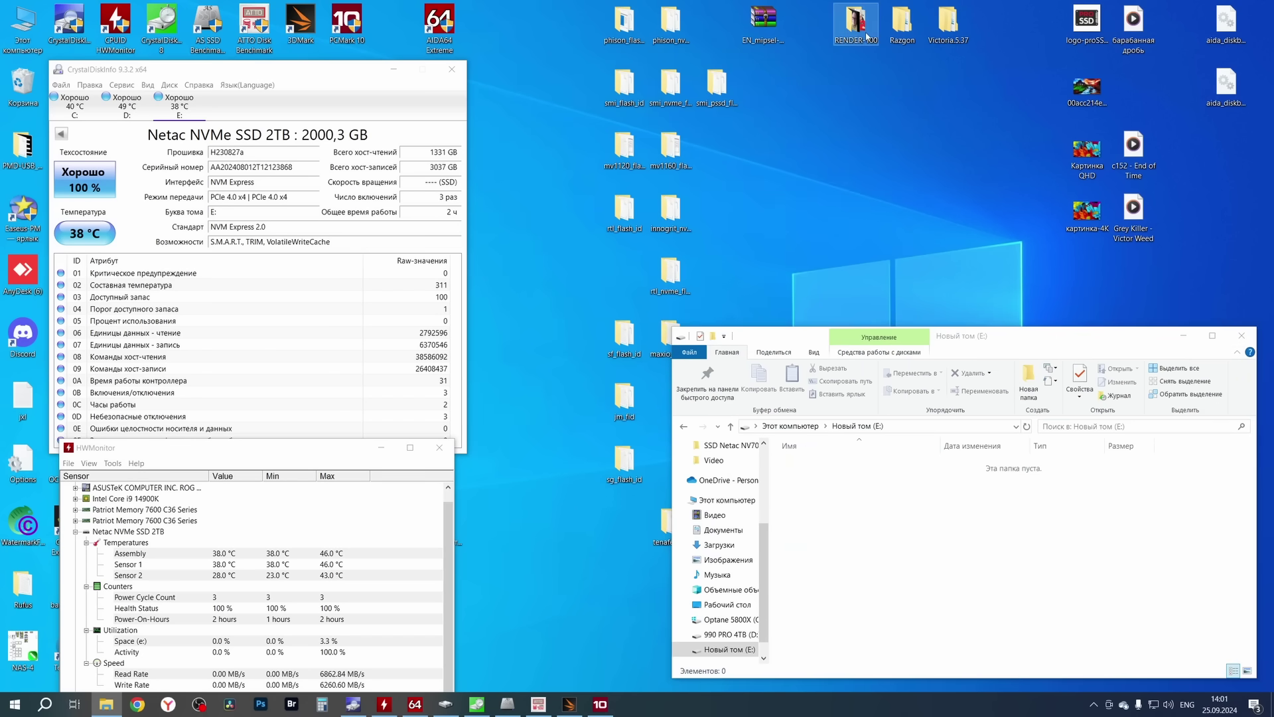
# Paste the desktop's RENDER-100 folder onto the E: volume and place the copy progress window over the file list
pyautogui.click(938, 536)
pyautogui.hotkey('ctrl', 'v')
pyautogui.moveTo(349, 221); pyautogui.dragTo(1145, 490)
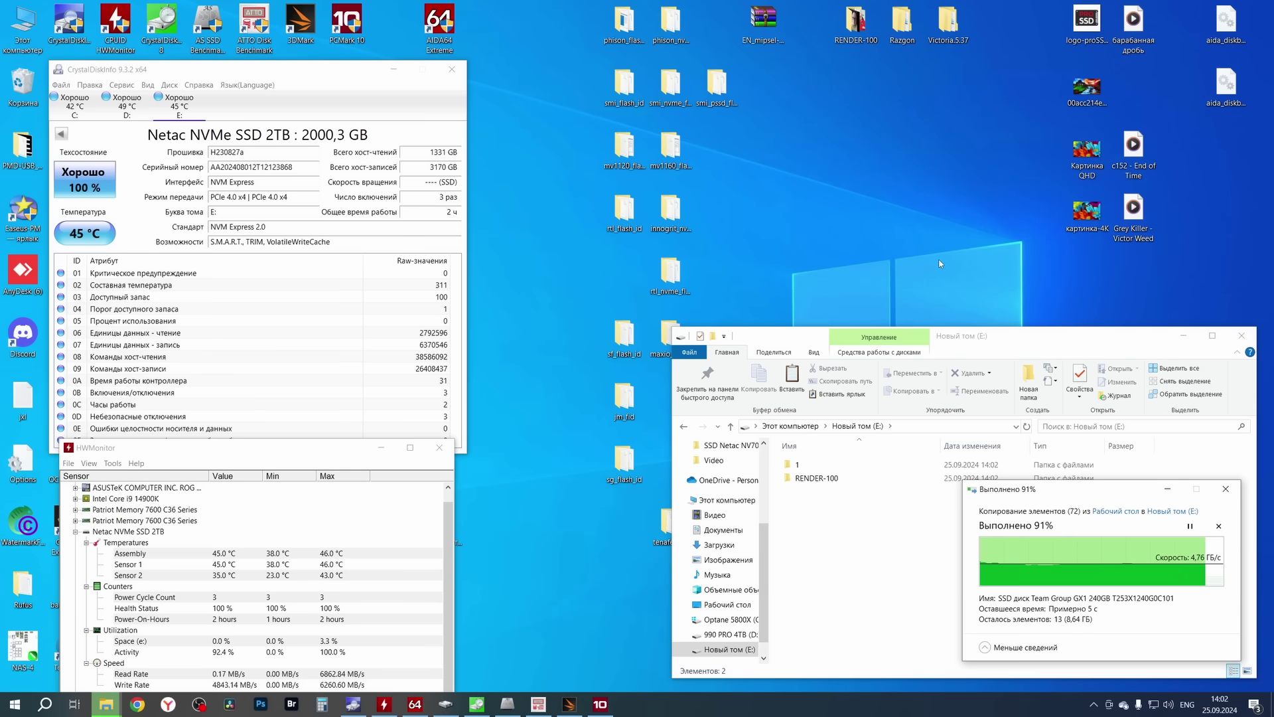
# Rename the copied RENDER-100 folder on E: as 2 and paste another copy of RENDER-100 there
pyautogui.click(817, 478)
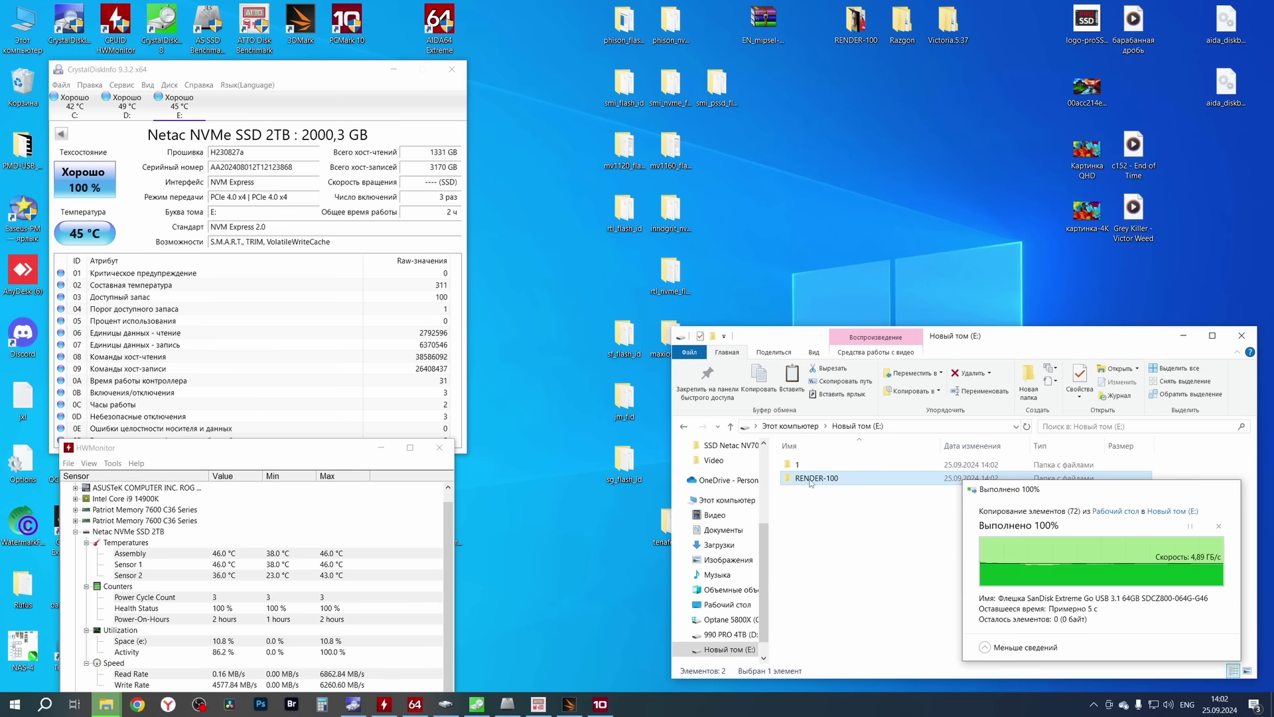
pyautogui.press('F2')
pyautogui.write('2')
pyautogui.click(892, 535)
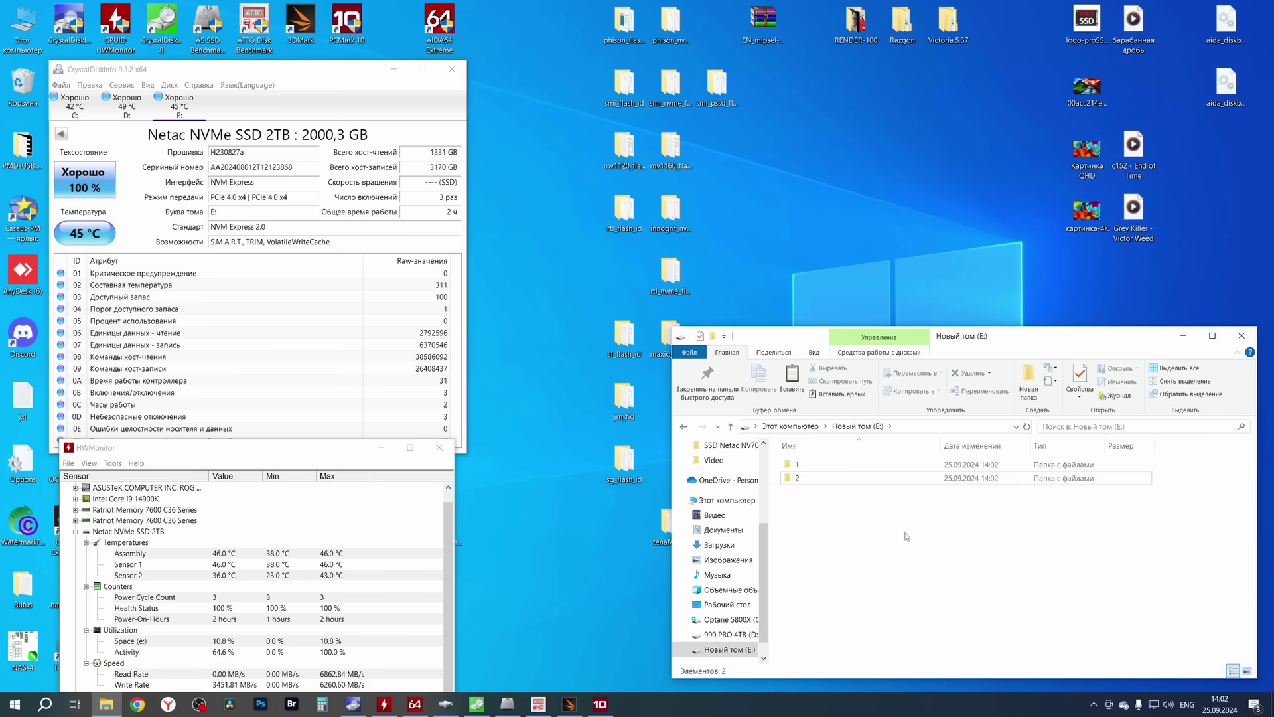
pyautogui.hotkey('ctrl', 'v')
pyautogui.moveTo(654, 237); pyautogui.dragTo(1119, 502)
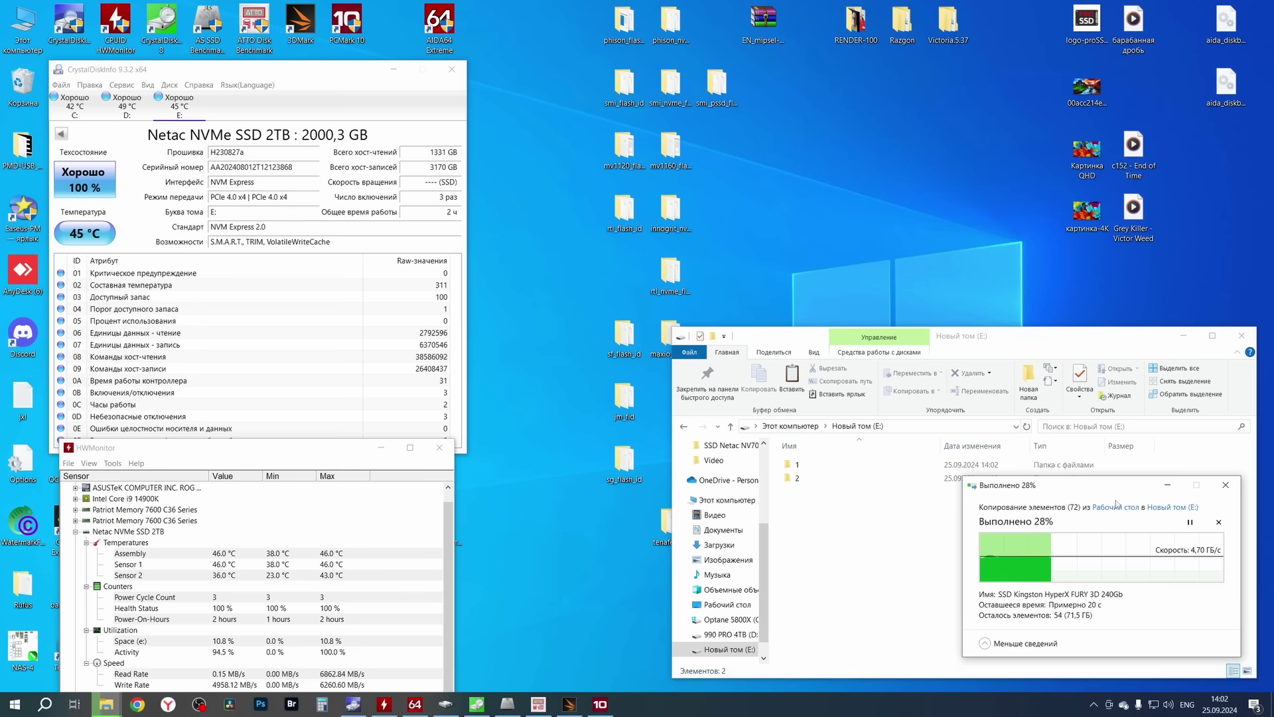
# Compare the AIDA64 Linear Write graph with the running copy's speed, then minimize the benchmark window
pyautogui.click(414, 704)
pyautogui.click(401, 707)
pyautogui.click(446, 704)
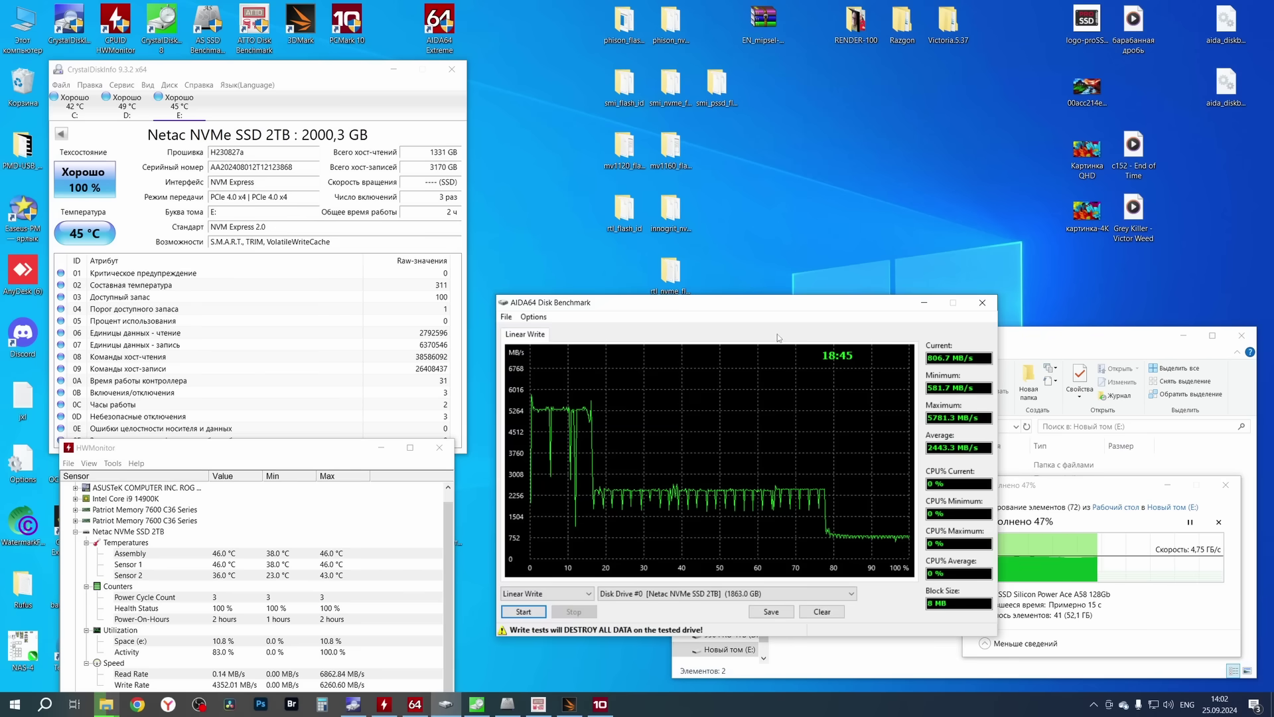
pyautogui.moveTo(772, 301); pyautogui.dragTo(361, 337)
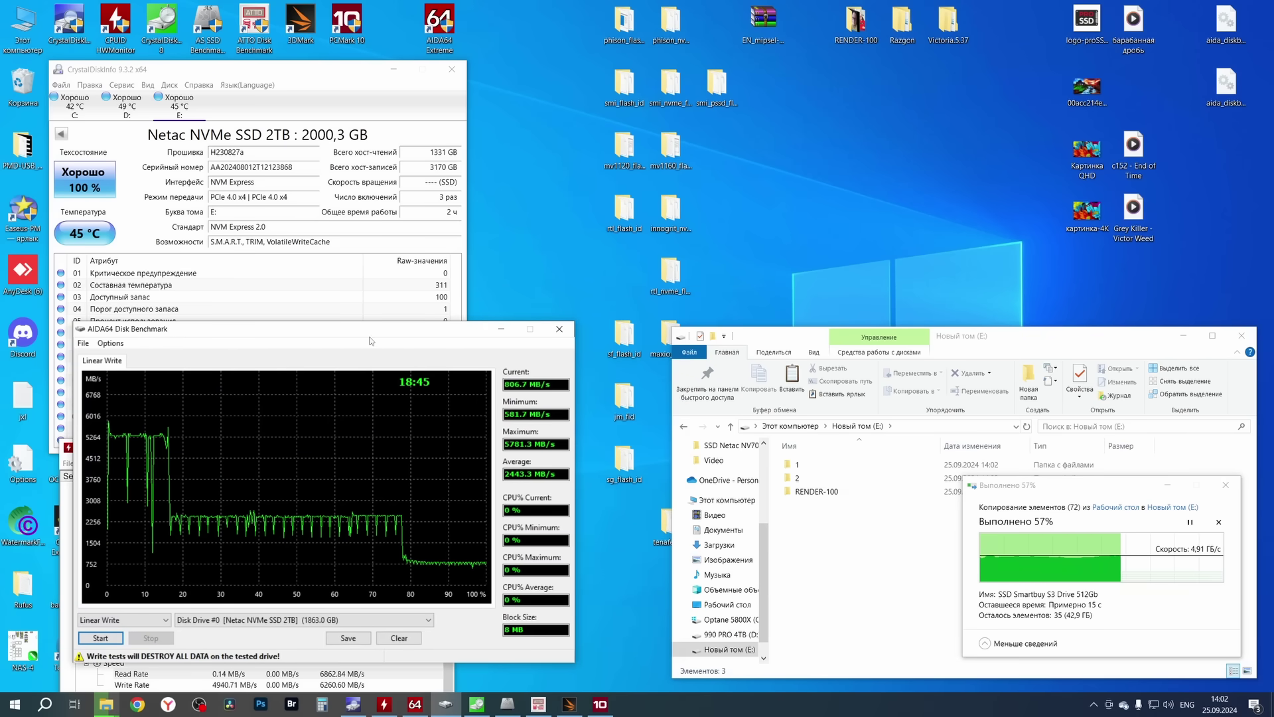
pyautogui.click(501, 329)
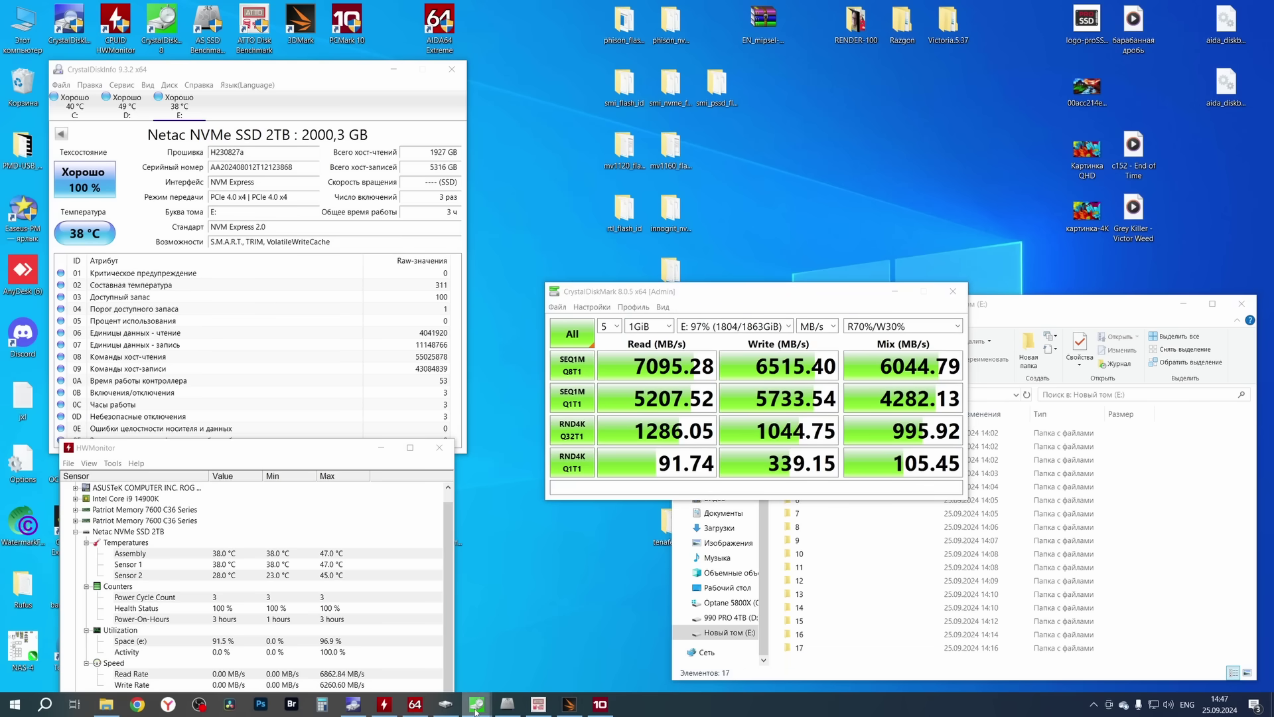
# Compare the CrystalDiskMark results for the empty and 97% full E: drive, and minimize both windows
pyautogui.moveTo(476, 704)
pyautogui.click(392, 647)
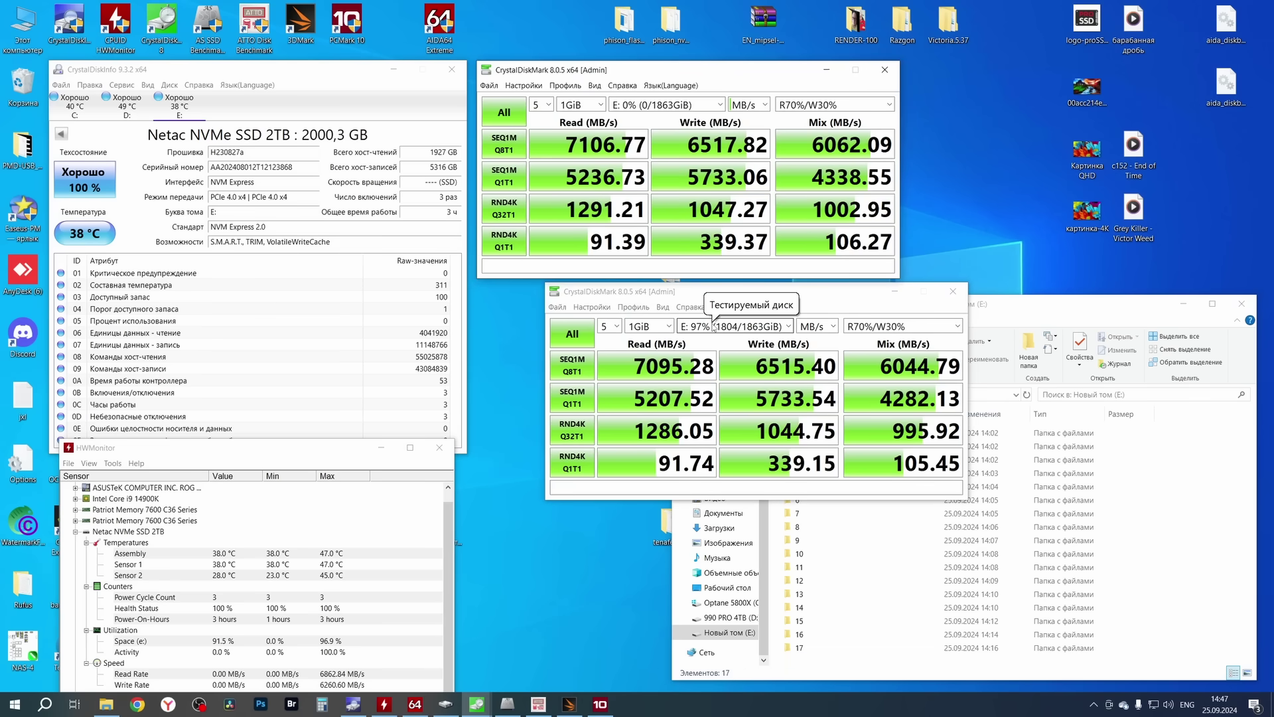
pyautogui.click(826, 70)
pyautogui.click(895, 290)
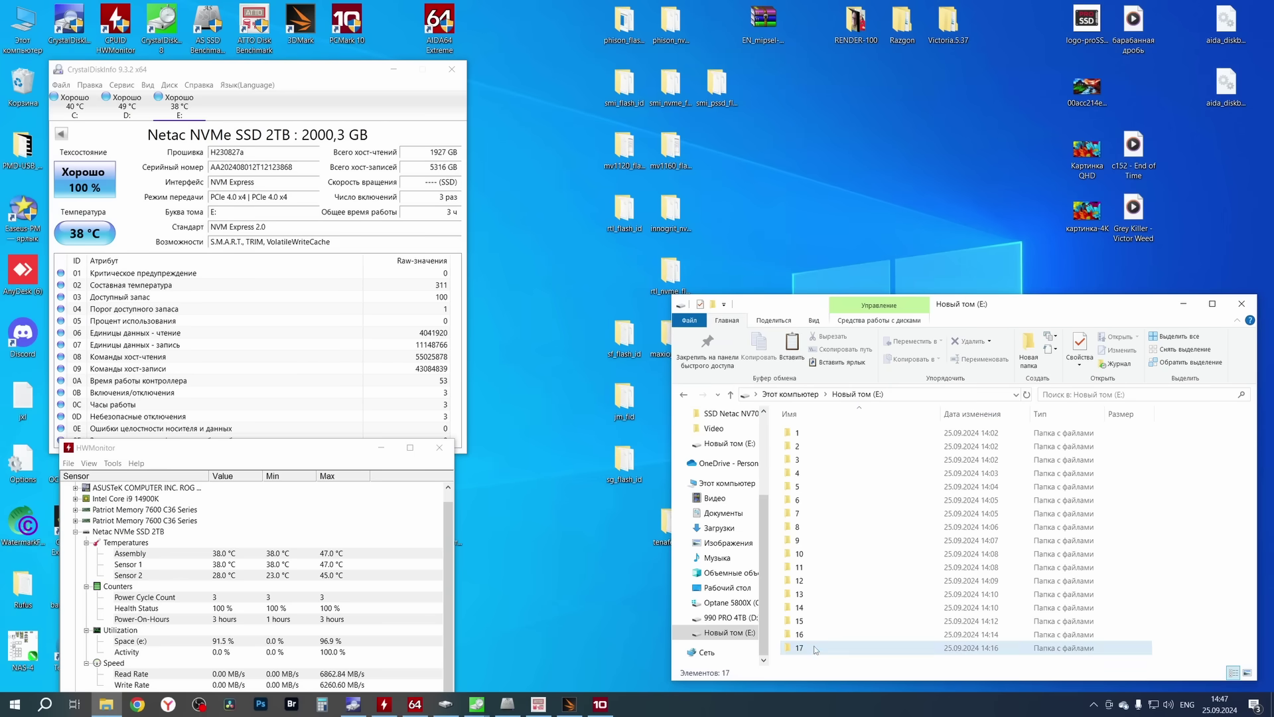
# Copy the desktop's RENDER-100 folder onto the nearly full E: volume
pyautogui.click(875, 113)
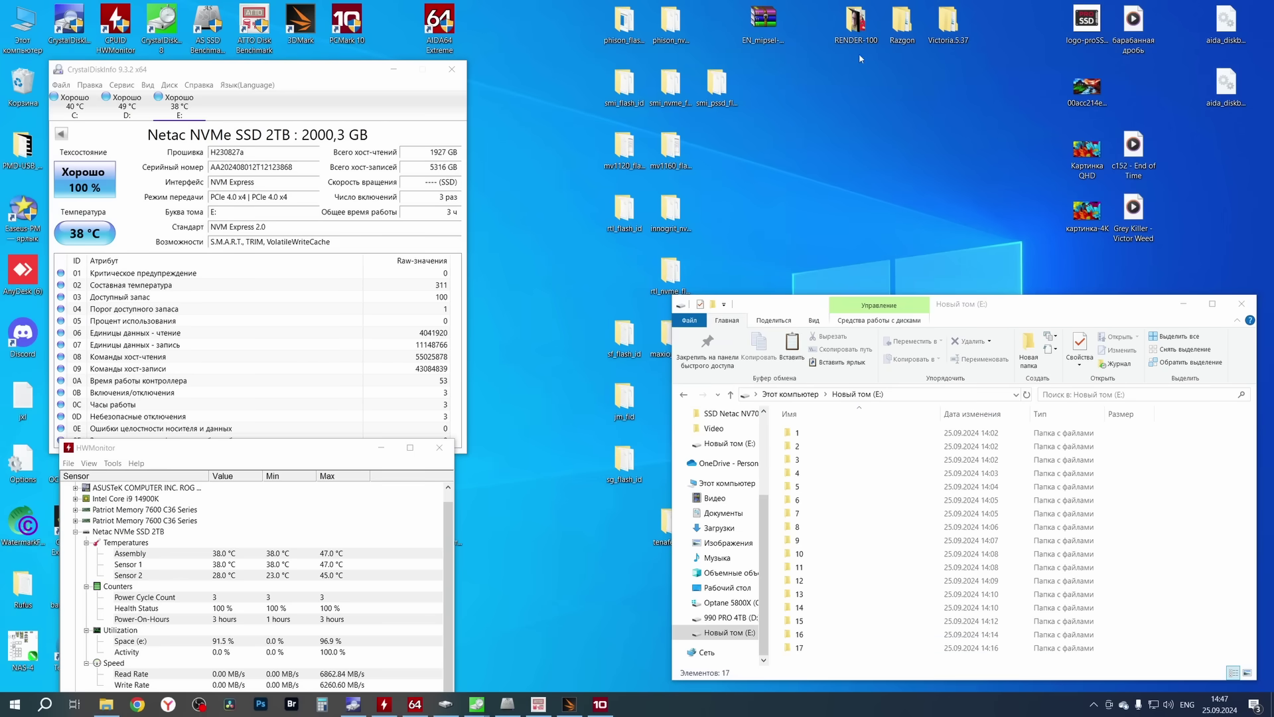
pyautogui.click(857, 30)
pyautogui.hotkey('ctrl', 'c')
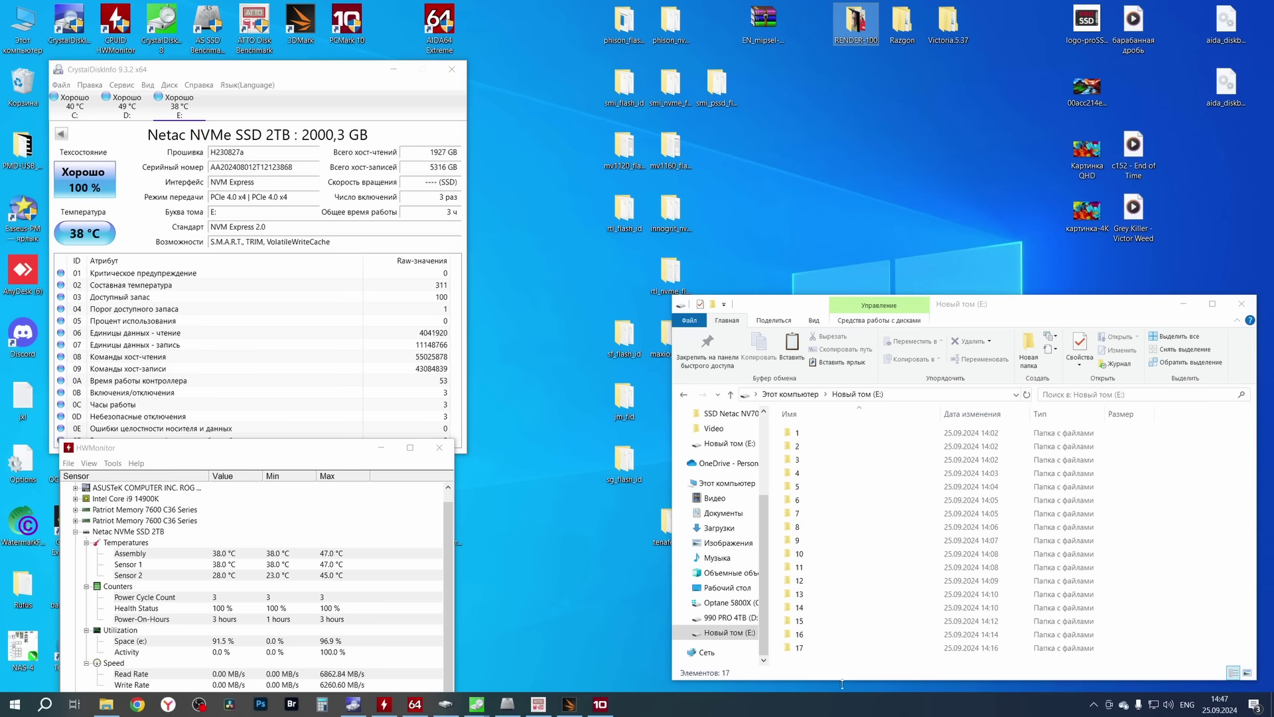
pyautogui.click(844, 669)
pyautogui.hotkey('ctrl', 'v')
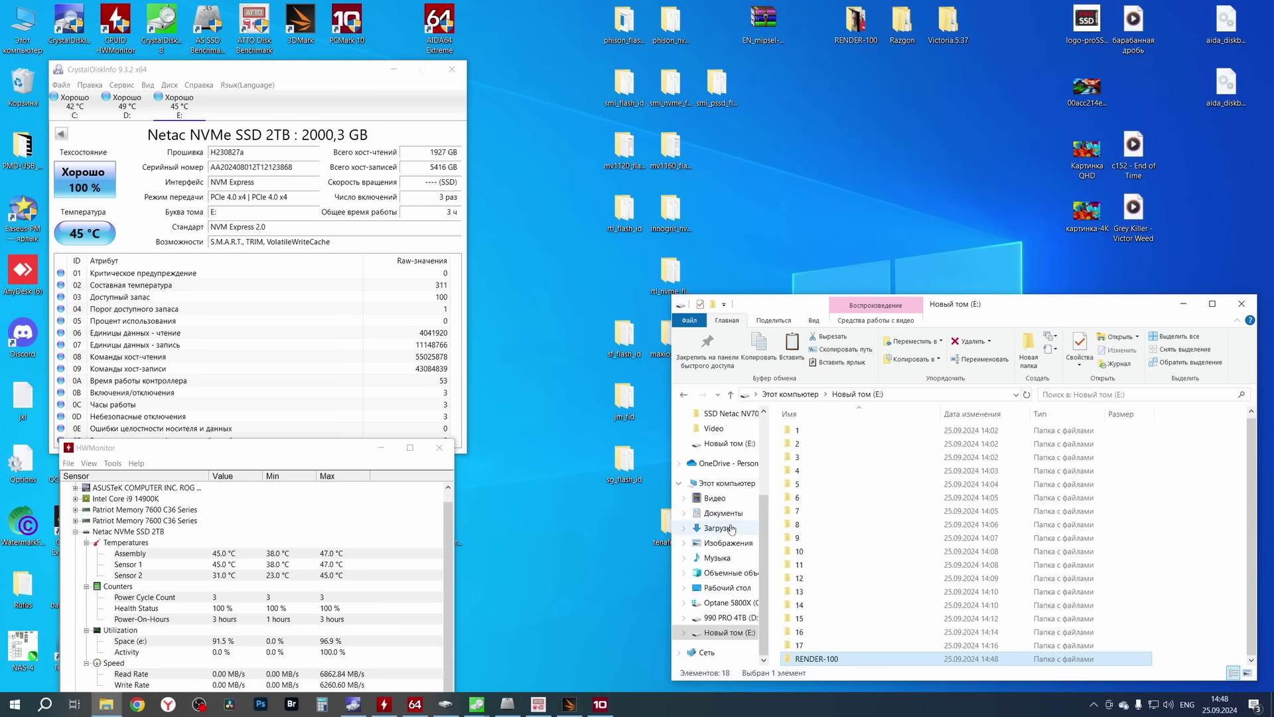
# Rename the newly copied RENDER-100 folder on E: as 18
pyautogui.click(804, 656)
pyautogui.write('18')
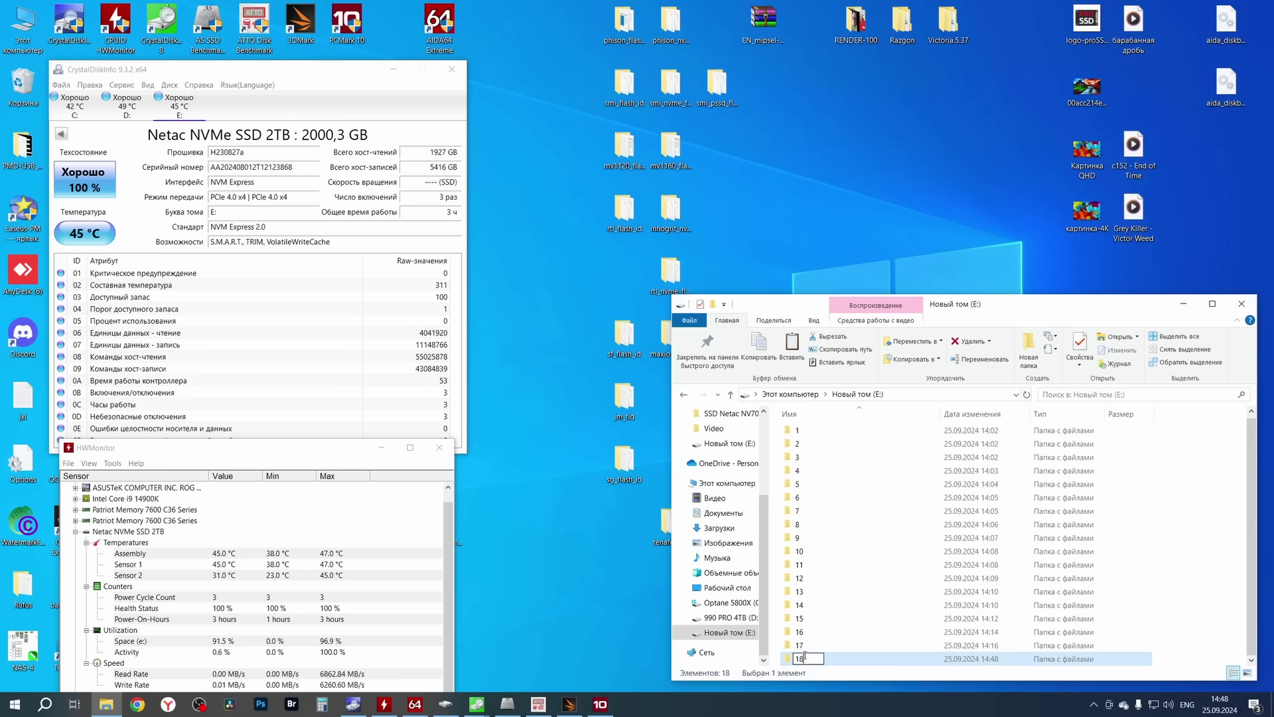
pyautogui.click(593, 556)
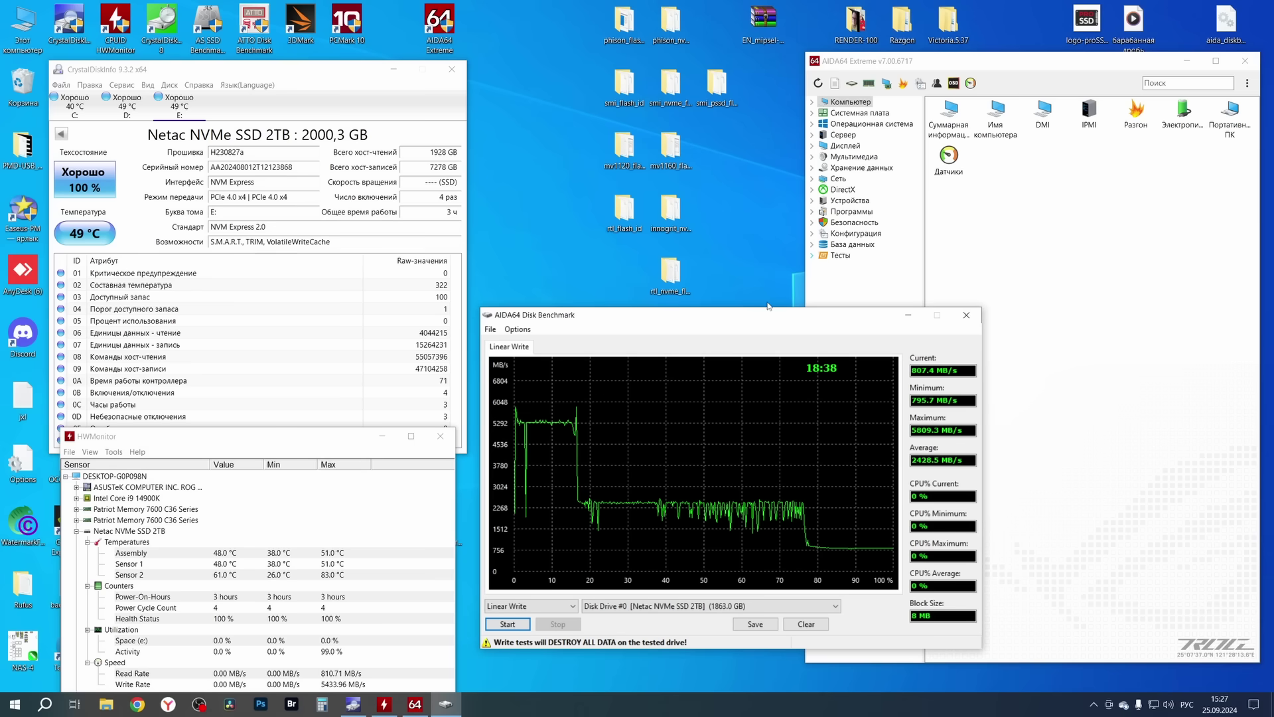
# Open the saved aida screenshot from the SSD Netac NV7000-Q 2TB folder on D: and place it beside the current Linear Write graph
pyautogui.moveTo(755, 326); pyautogui.dragTo(981, 305)
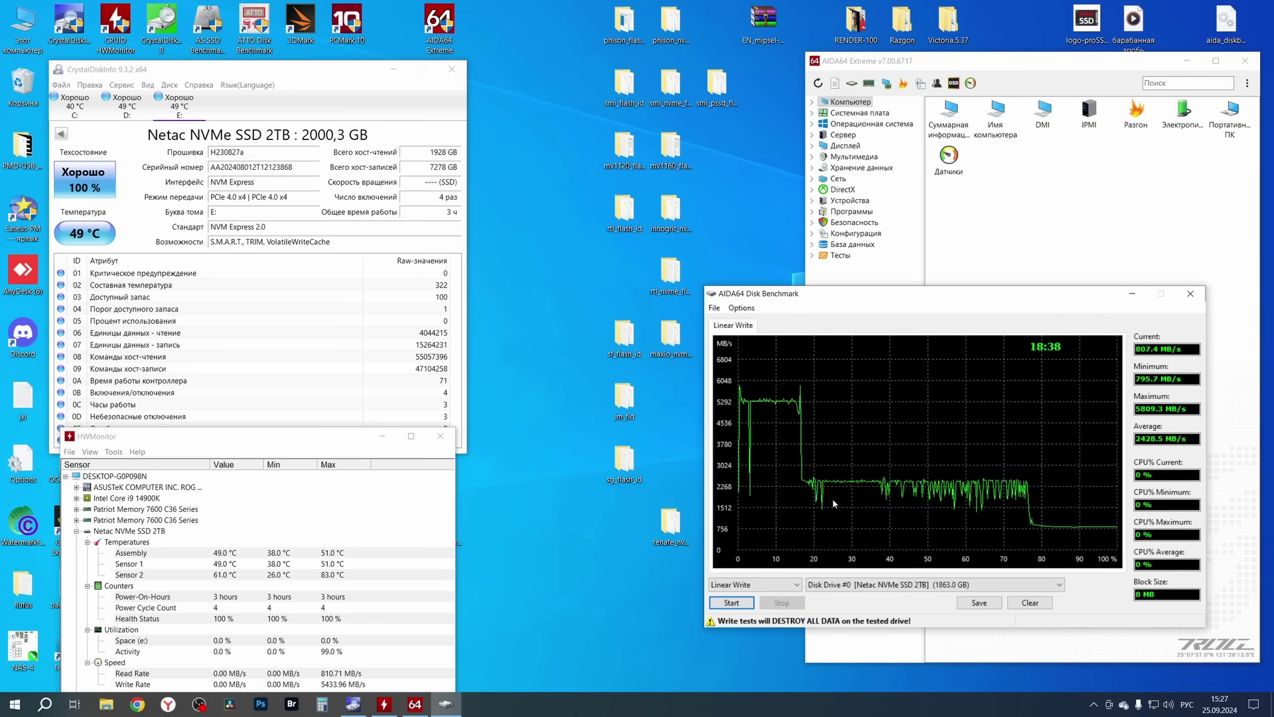
pyautogui.doubleClick(23, 27)
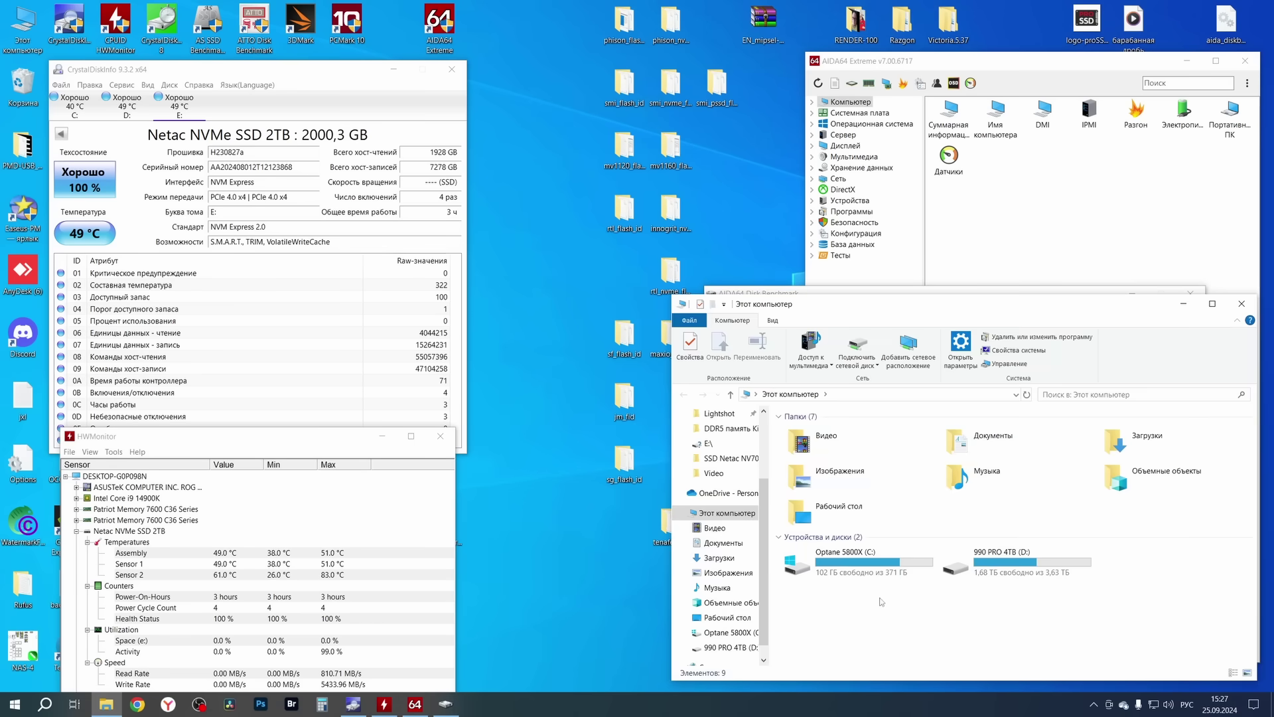
pyautogui.click(978, 566)
pyautogui.doubleClick(978, 565)
pyautogui.doubleClick(862, 441)
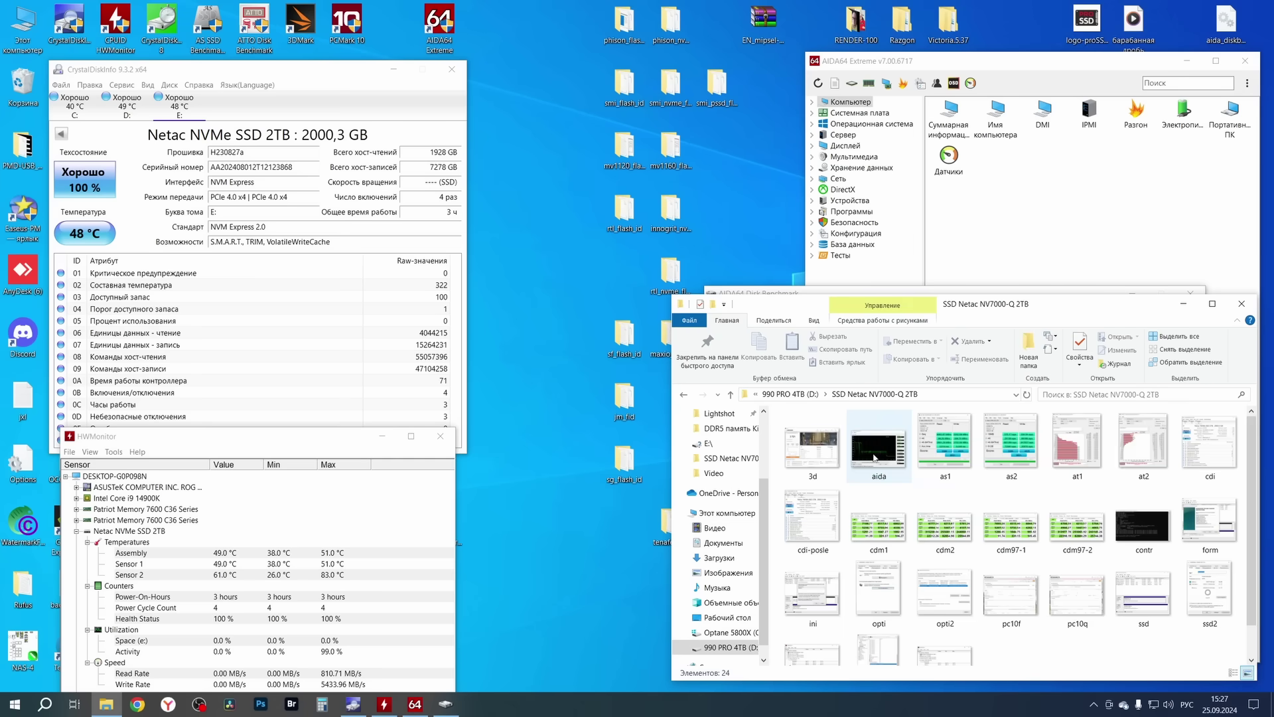
pyautogui.doubleClick(876, 457)
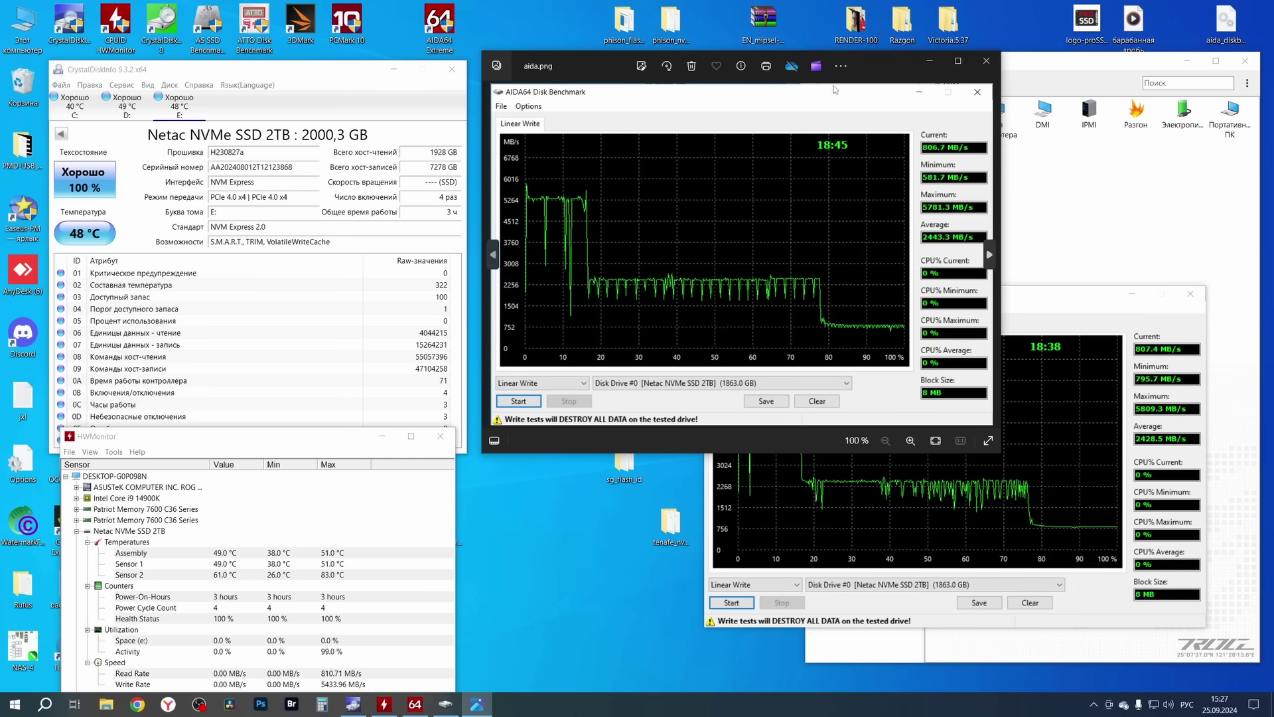
pyautogui.moveTo(883, 65); pyautogui.dragTo(515, 277)
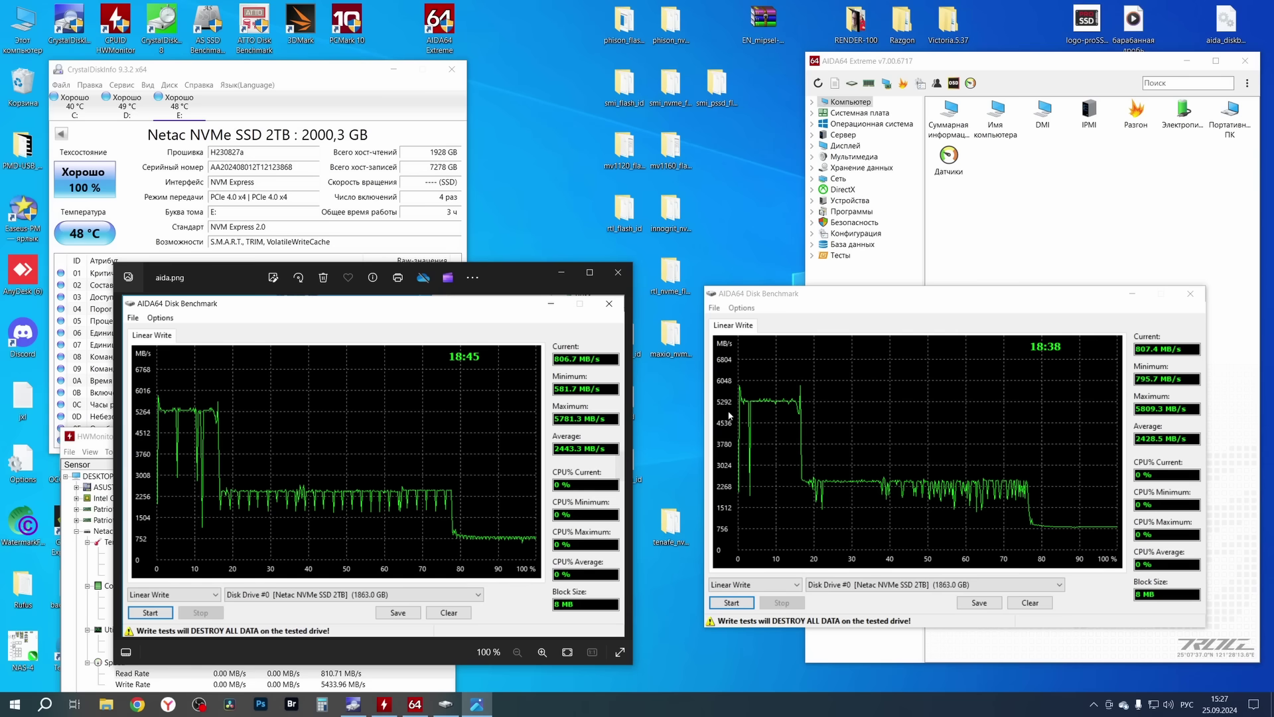